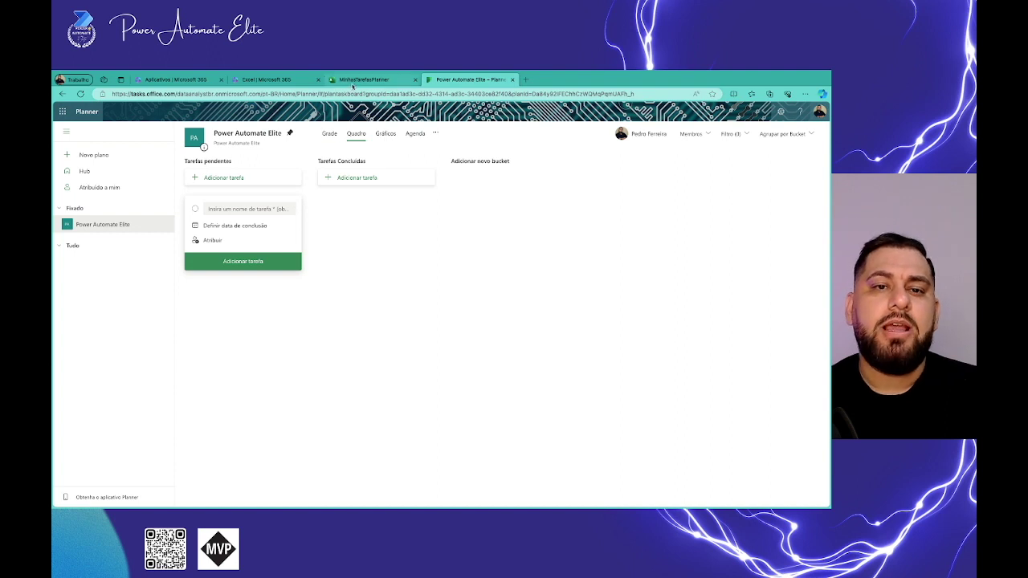
Switch to the MinhasTarefasPlanner workbook and bring up its Power Automate flows pane from Automatizar
{"action": "left_click", "coordinate": [353, 85]}
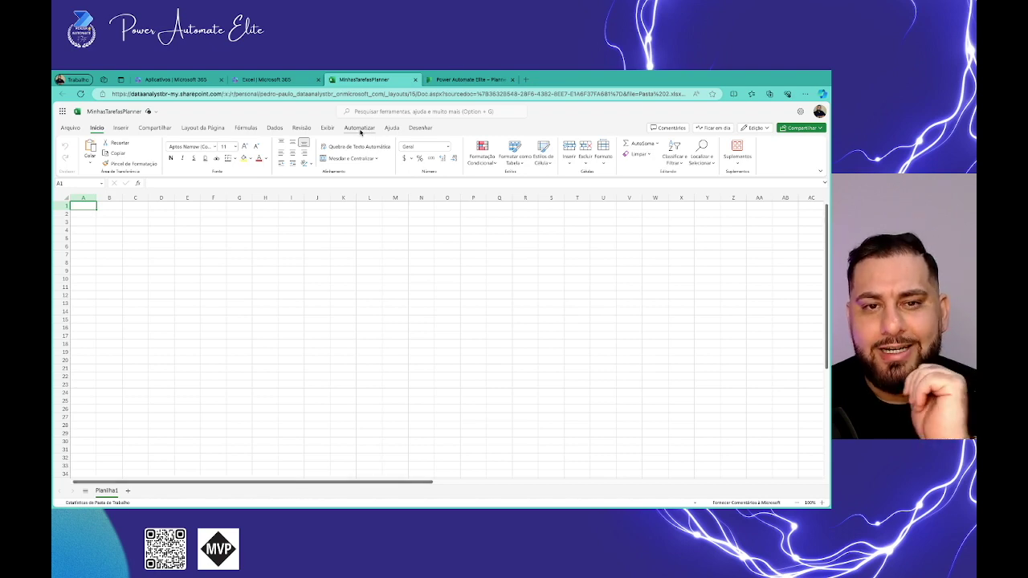
{"action": "left_click", "coordinate": [359, 129]}
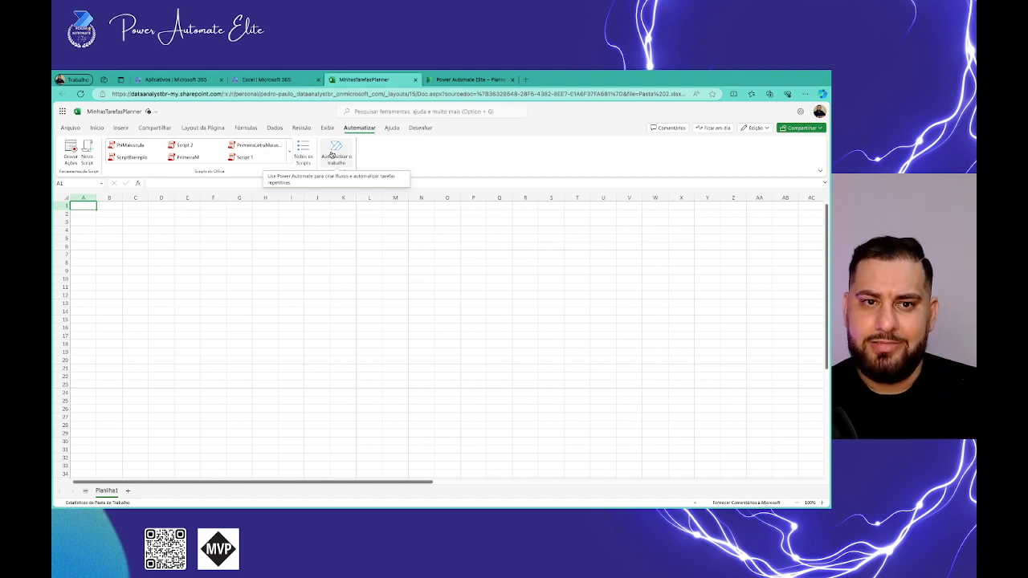
{"action": "left_click", "coordinate": [331, 154]}
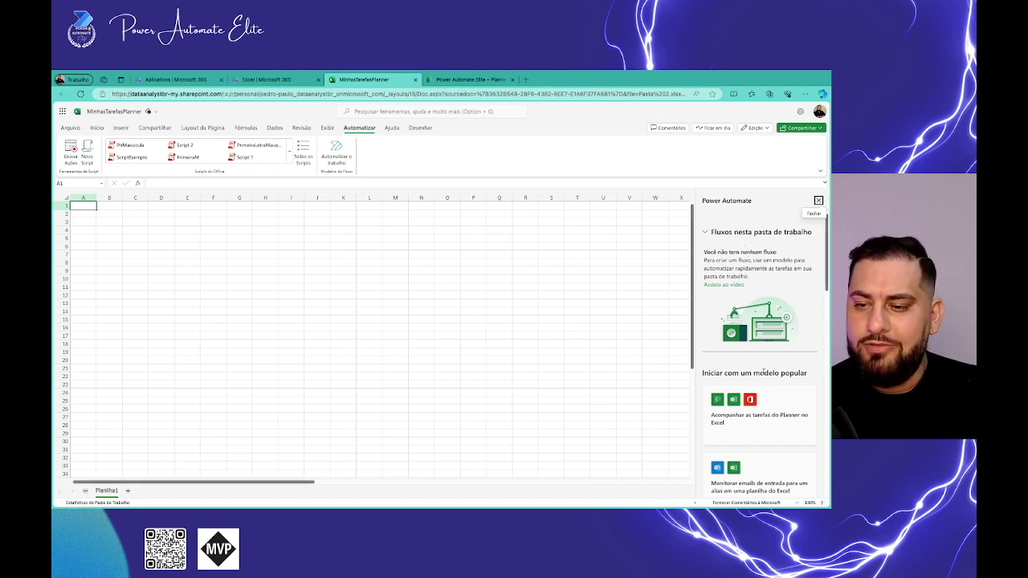
Browse the flow templates and choose 'Acompanhar as tarefas do Planner no Excel'
{"action": "left_click_drag", "start_coordinate": [825, 286], "coordinate": [822, 496]}
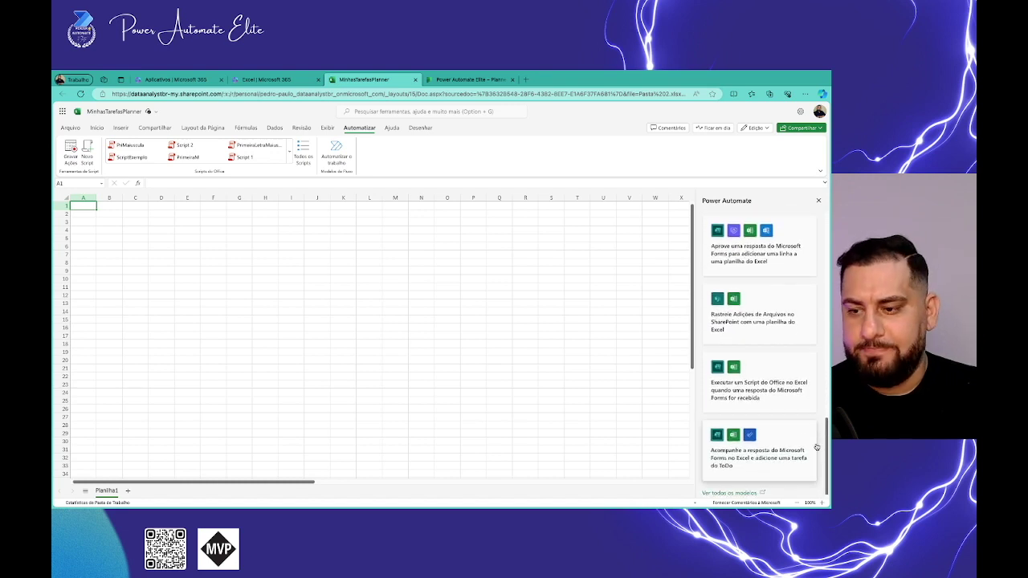
{"action": "left_click_drag", "start_coordinate": [825, 456], "coordinate": [823, 265]}
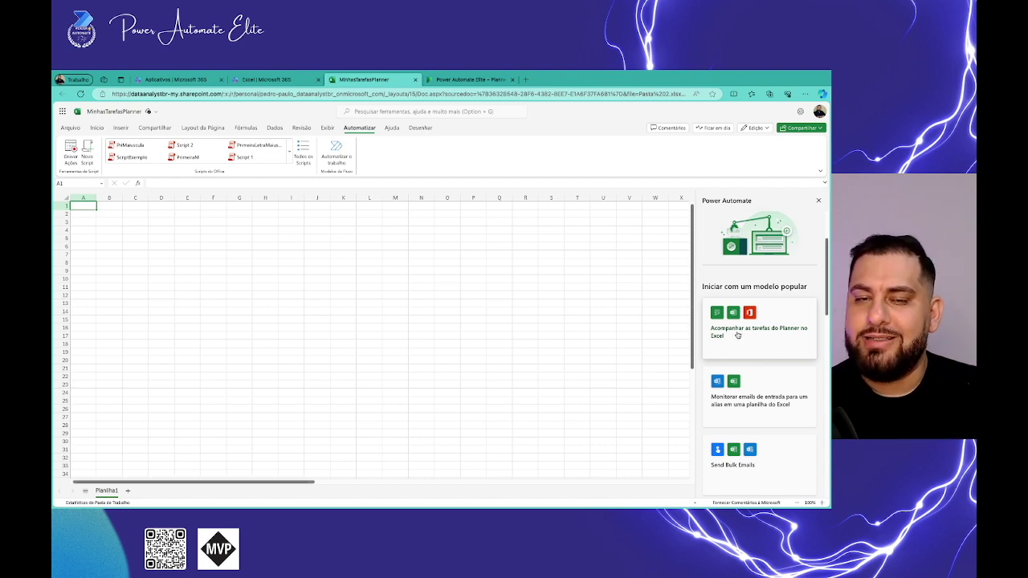
{"action": "left_click", "coordinate": [738, 335]}
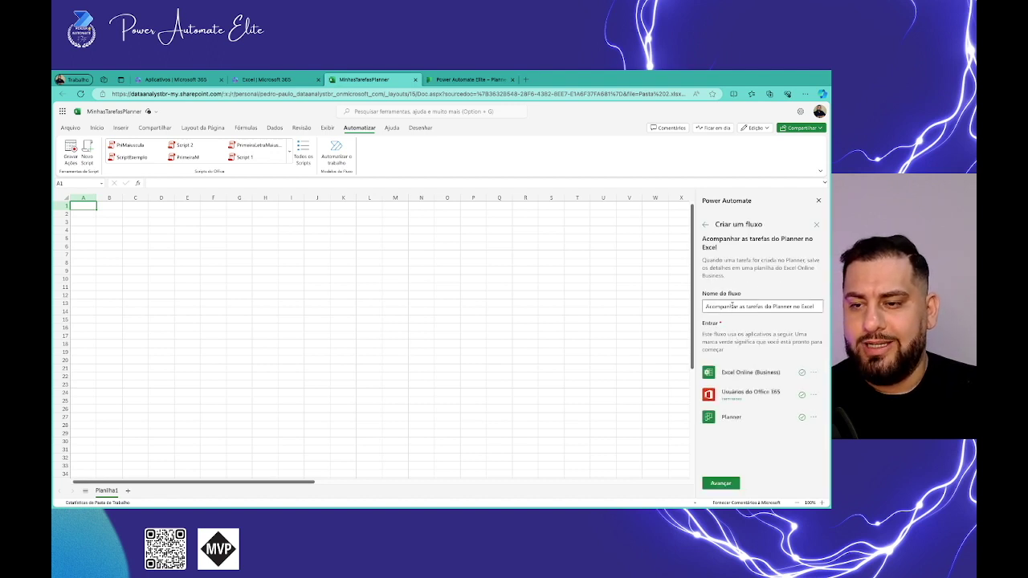
Keep the proposed flow name and continue to the flow configuration
{"action": "left_click_drag", "start_coordinate": [704, 306], "coordinate": [827, 310]}
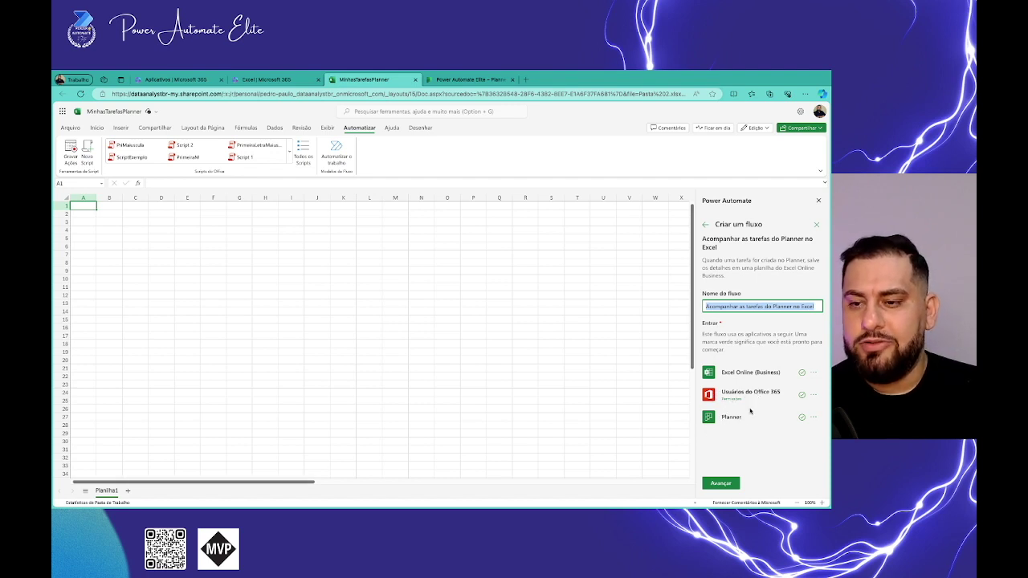
{"action": "left_click", "coordinate": [749, 415]}
{"action": "left_click", "coordinate": [727, 483]}
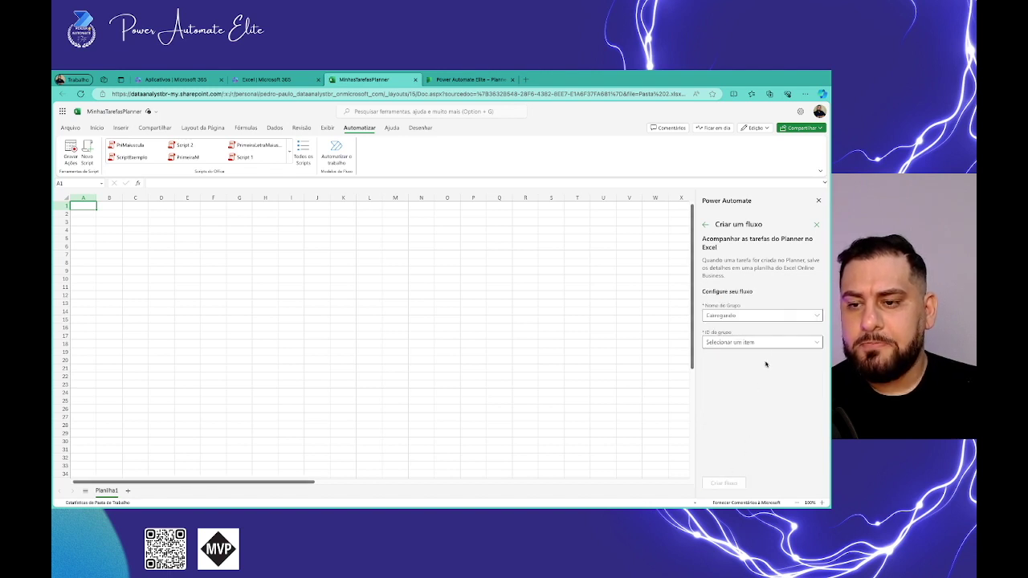
Set both the group and the group ID to Power Automate Elite
{"action": "left_click", "coordinate": [758, 317]}
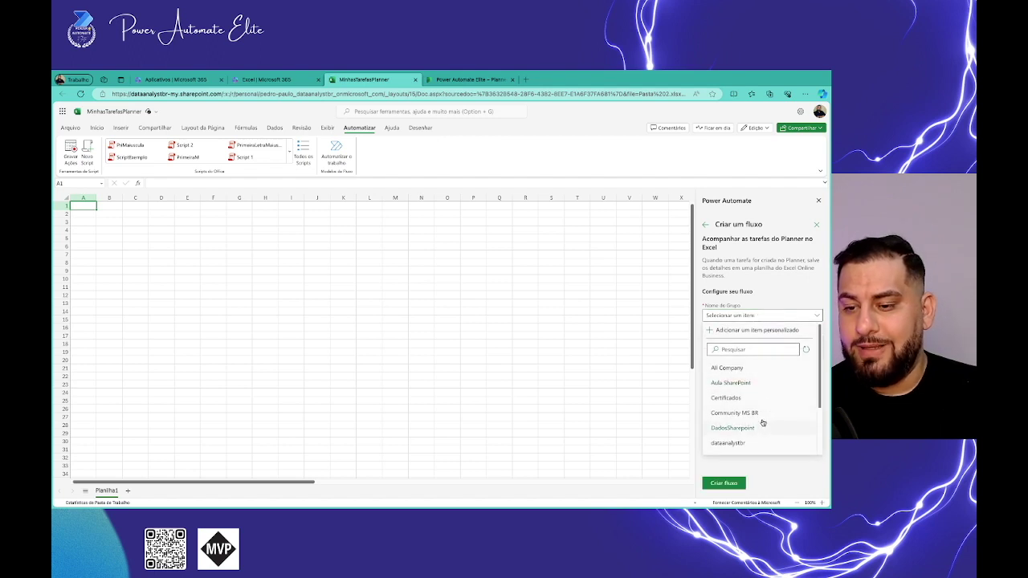
{"action": "left_click", "coordinate": [764, 369]}
{"action": "left_click", "coordinate": [795, 344]}
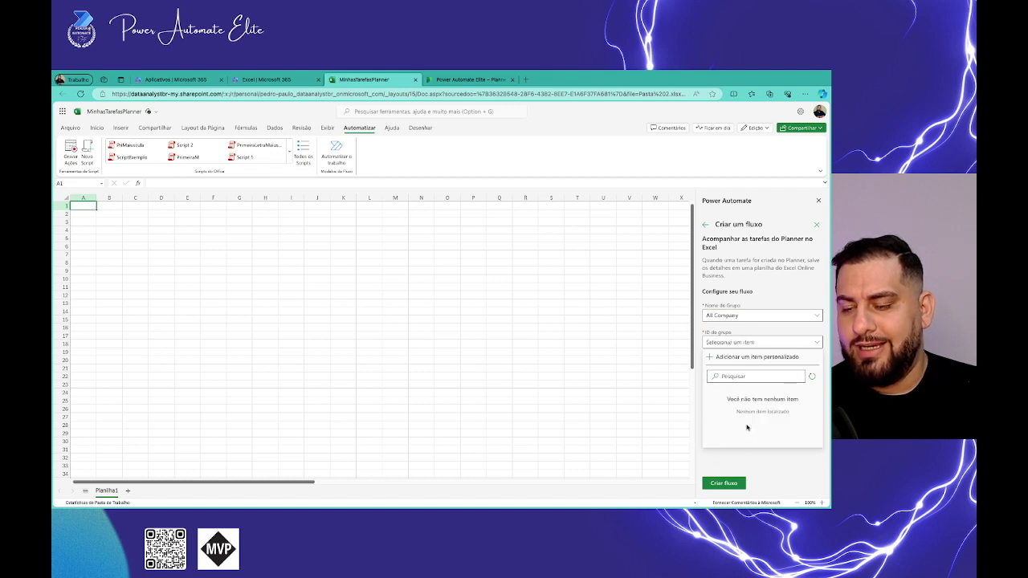
{"action": "left_click", "coordinate": [798, 318]}
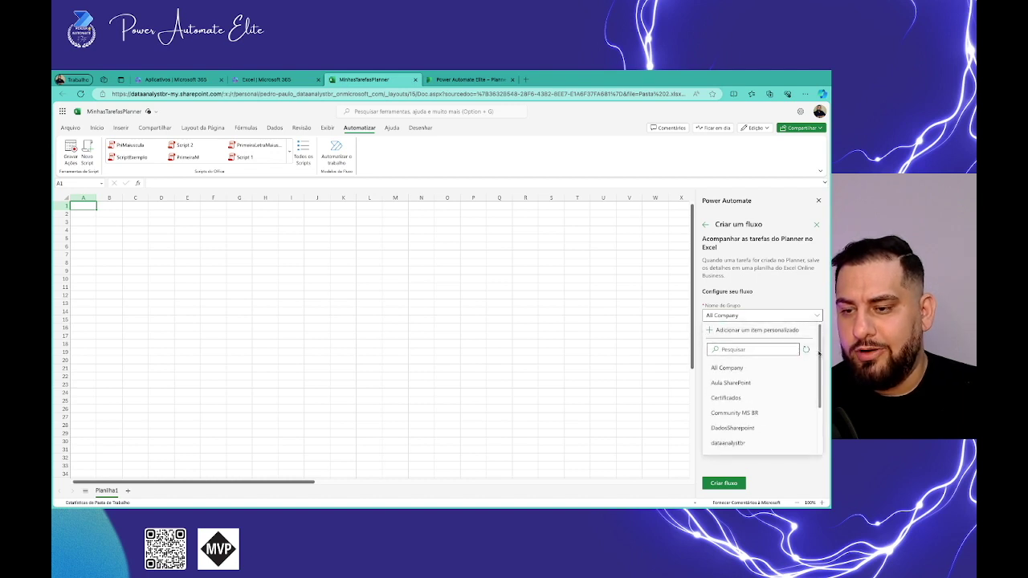
{"action": "left_click_drag", "start_coordinate": [819, 351], "coordinate": [822, 390]}
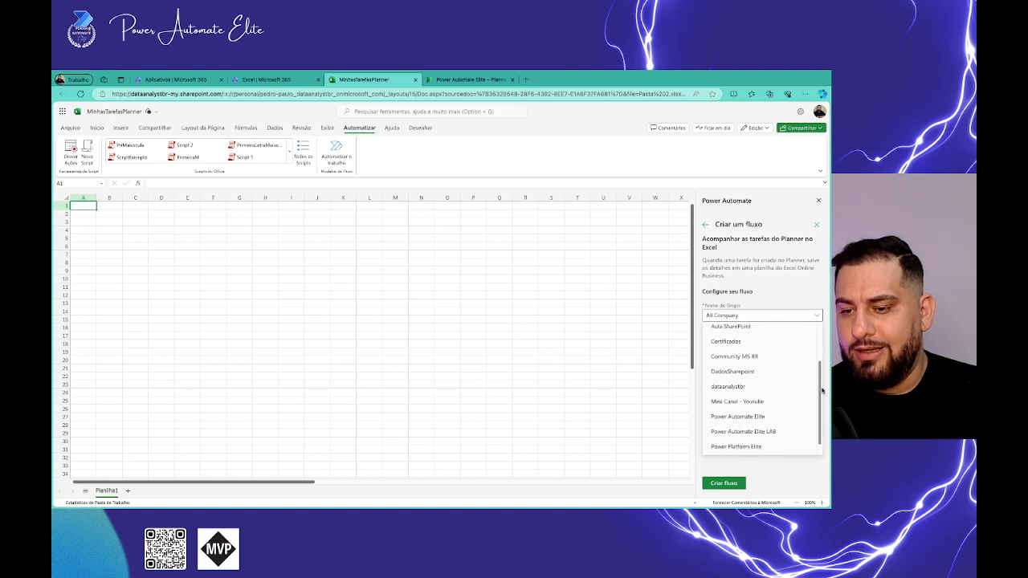
{"action": "left_click", "coordinate": [738, 417]}
{"action": "left_click", "coordinate": [770, 343]}
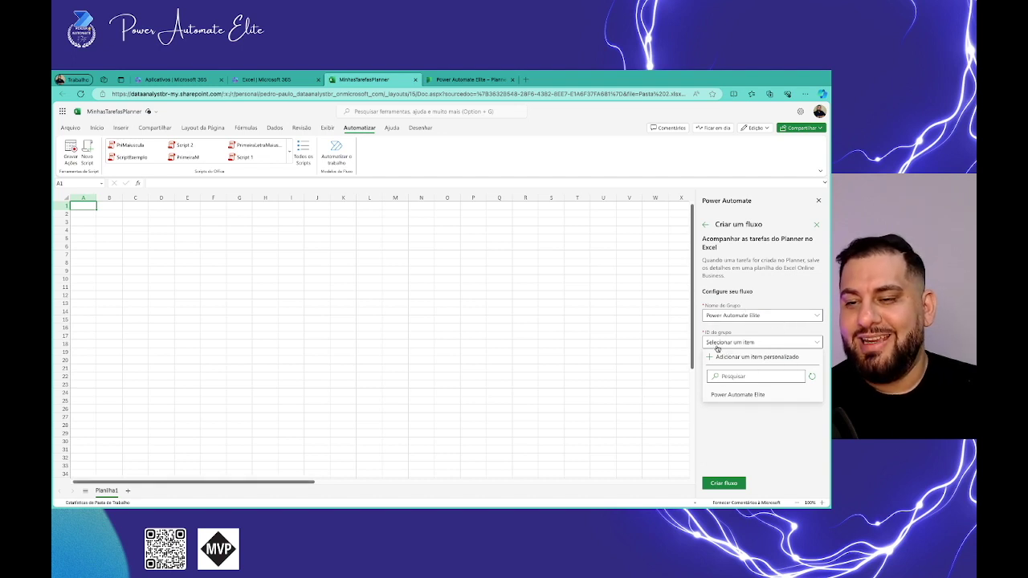
{"action": "left_click", "coordinate": [742, 396]}
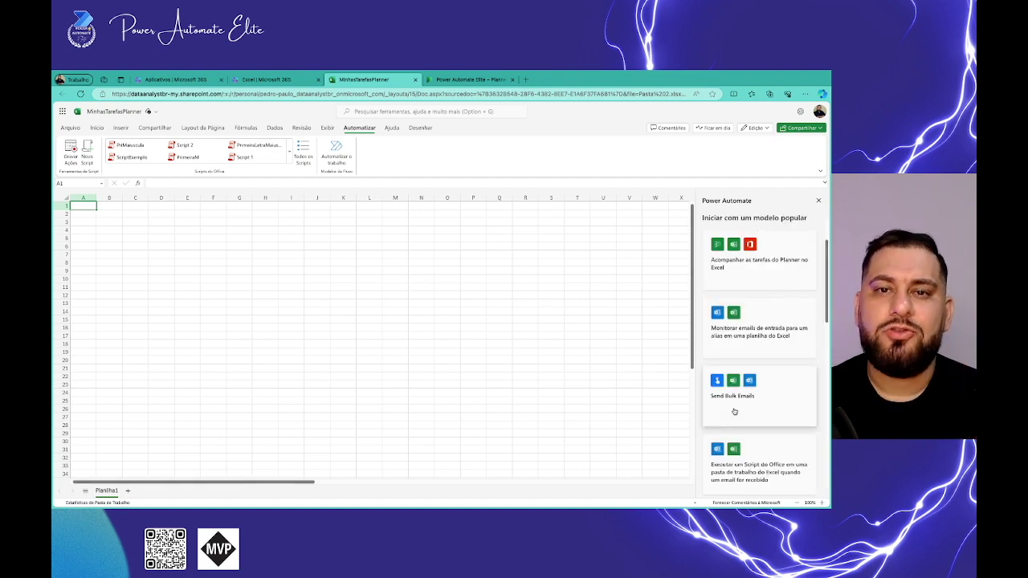
Open the workbook's Planner-tracking flow in Power Automate using Editar no Power Automate
{"action": "scroll", "coordinate": [770, 342], "scroll_direction": "down", "scroll_amount": 3}
{"action": "scroll", "coordinate": [769, 342], "scroll_direction": "up", "scroll_amount": 3}
{"action": "scroll", "coordinate": [767, 340], "scroll_direction": "up", "scroll_amount": 3}
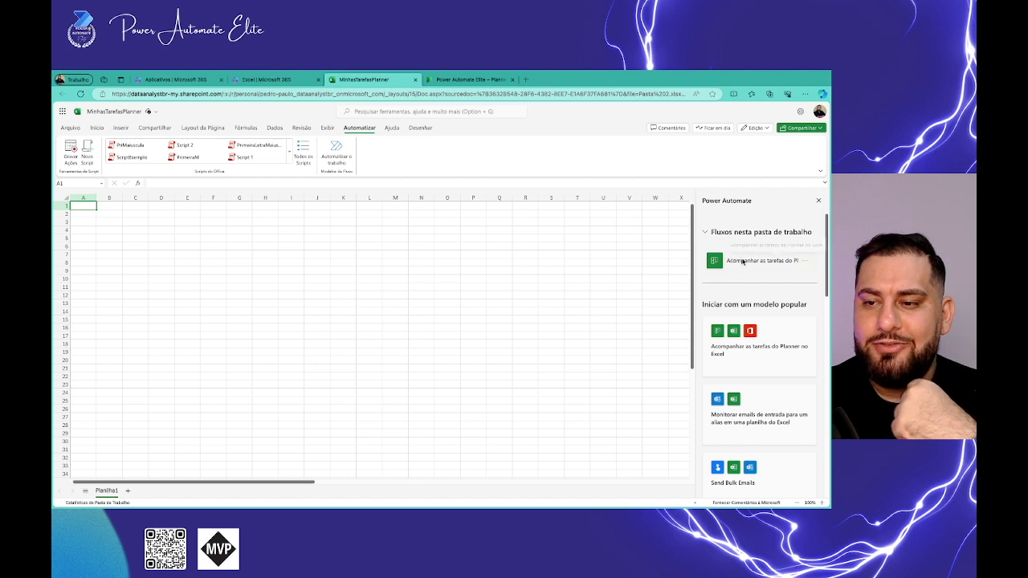
{"action": "left_click", "coordinate": [707, 232]}
{"action": "left_click", "coordinate": [706, 232]}
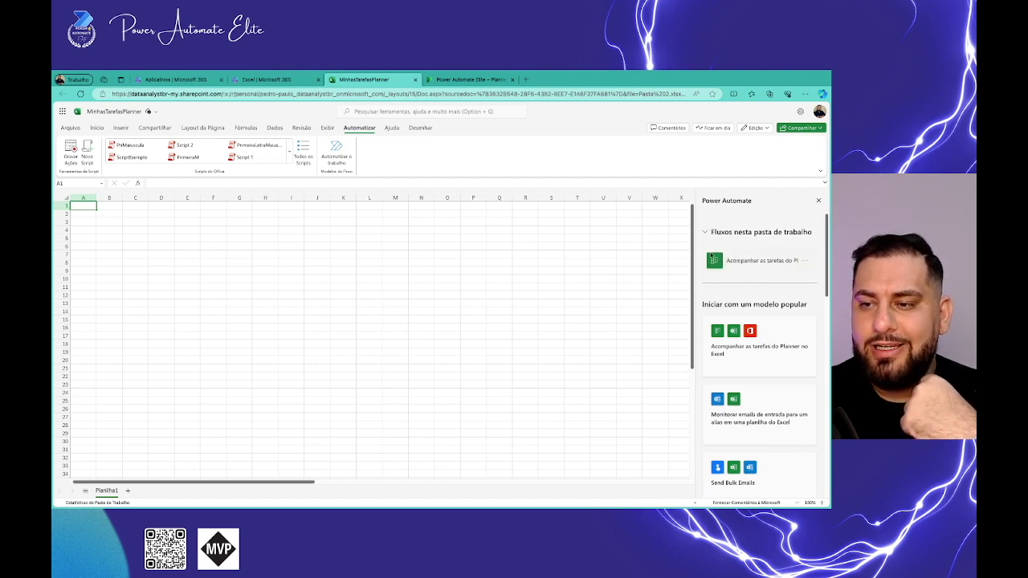
{"action": "left_click", "coordinate": [804, 263]}
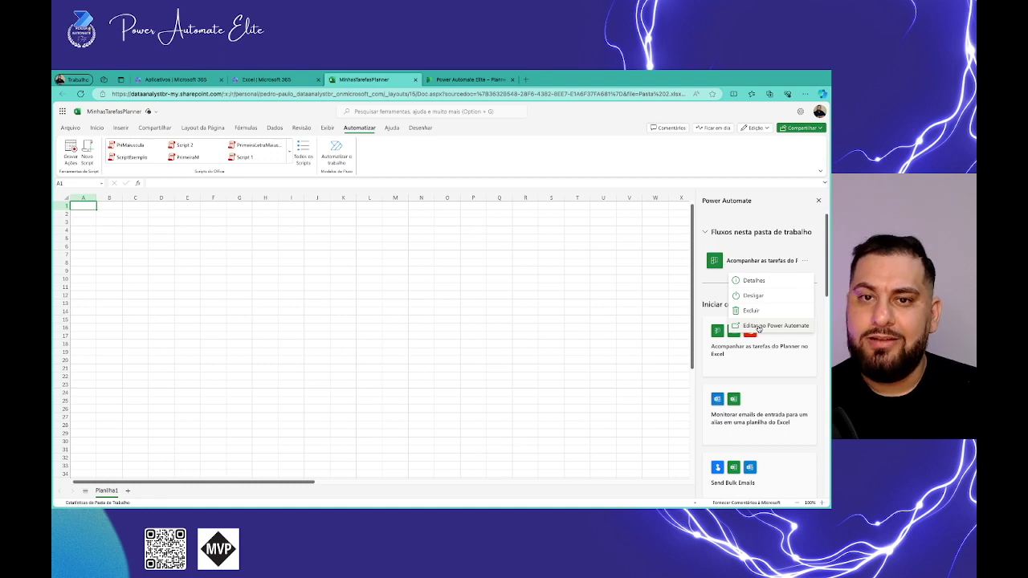
{"action": "left_click", "coordinate": [758, 326]}
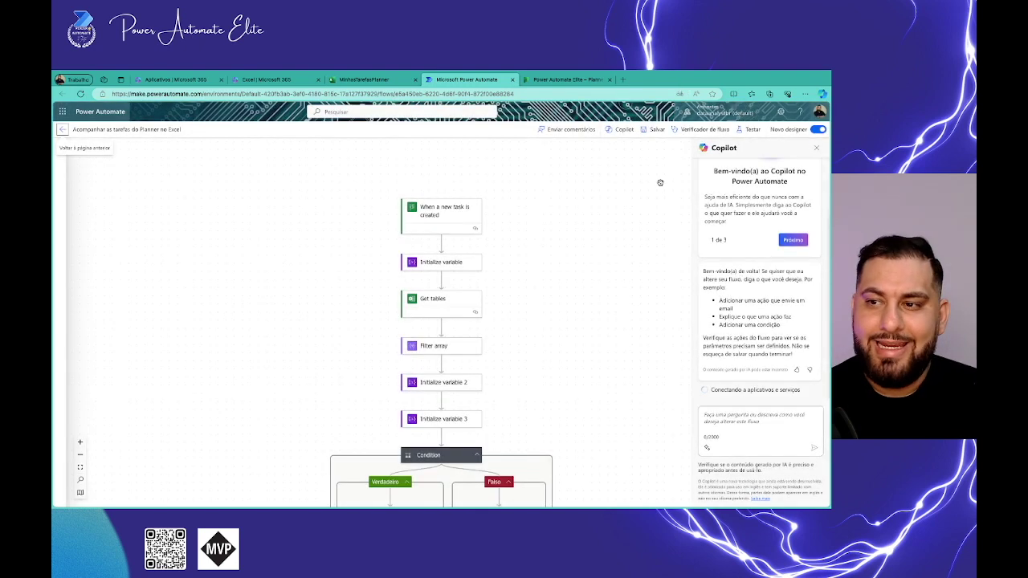
Close Copilot, review the trigger, variables, Condition and Apply to each steps, then exit the designer
{"action": "left_click", "coordinate": [819, 152]}
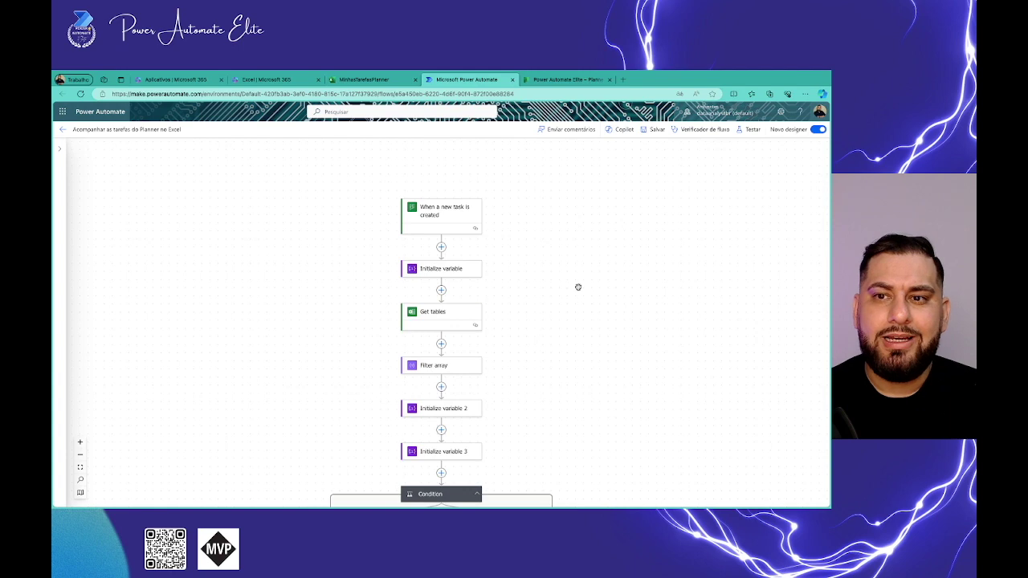
{"action": "scroll", "coordinate": [577, 241], "scroll_direction": "down", "scroll_amount": 2}
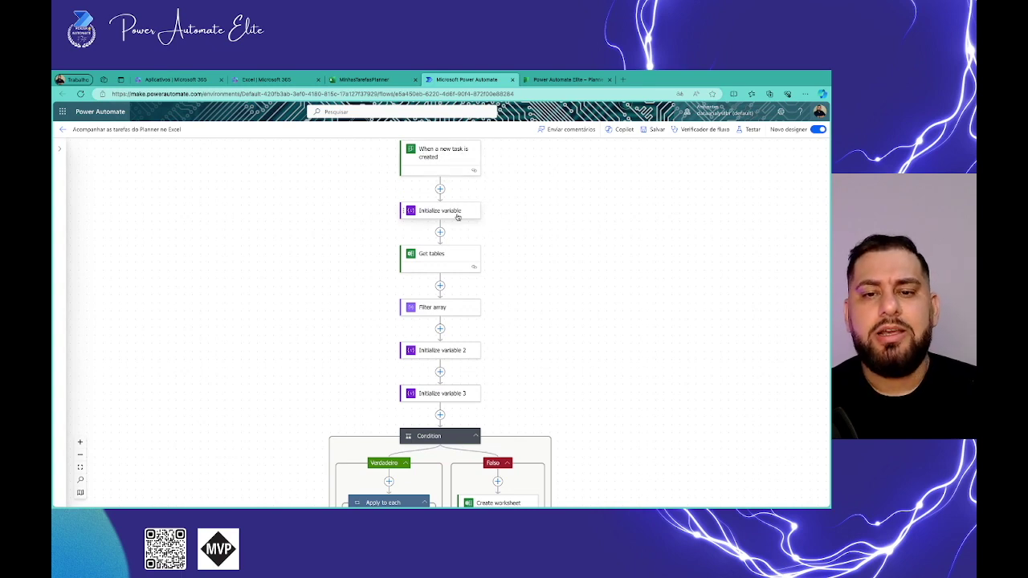
{"action": "scroll", "coordinate": [488, 310], "scroll_direction": "down", "scroll_amount": 1}
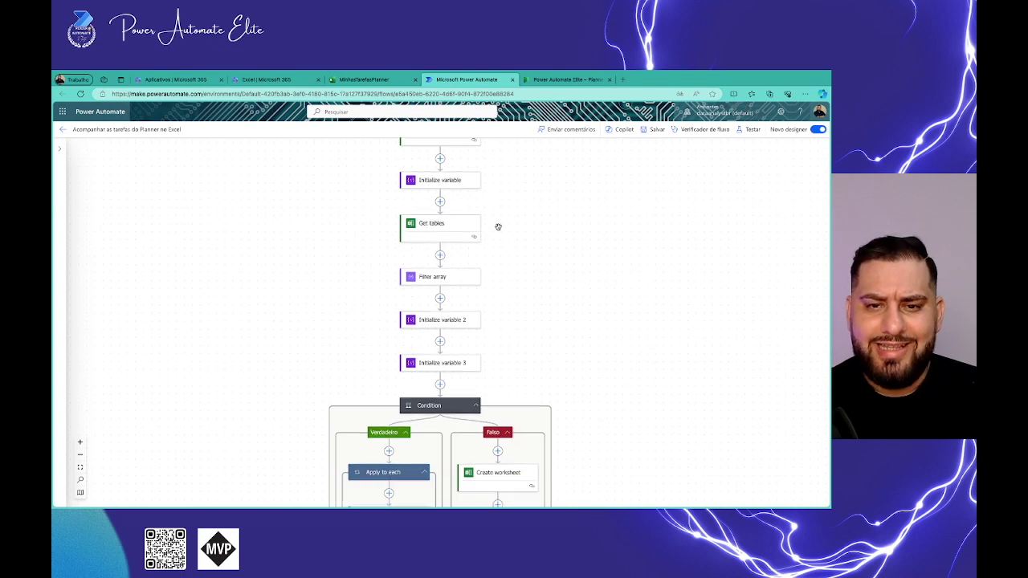
{"action": "scroll", "coordinate": [487, 297], "scroll_direction": "down", "scroll_amount": 3}
{"action": "scroll", "coordinate": [487, 296], "scroll_direction": "down", "scroll_amount": 2}
{"action": "scroll", "coordinate": [479, 298], "scroll_direction": "down", "scroll_amount": 2}
{"action": "scroll", "coordinate": [419, 273], "scroll_direction": "down", "scroll_amount": 2}
{"action": "scroll", "coordinate": [433, 340], "scroll_direction": "down", "scroll_amount": 2}
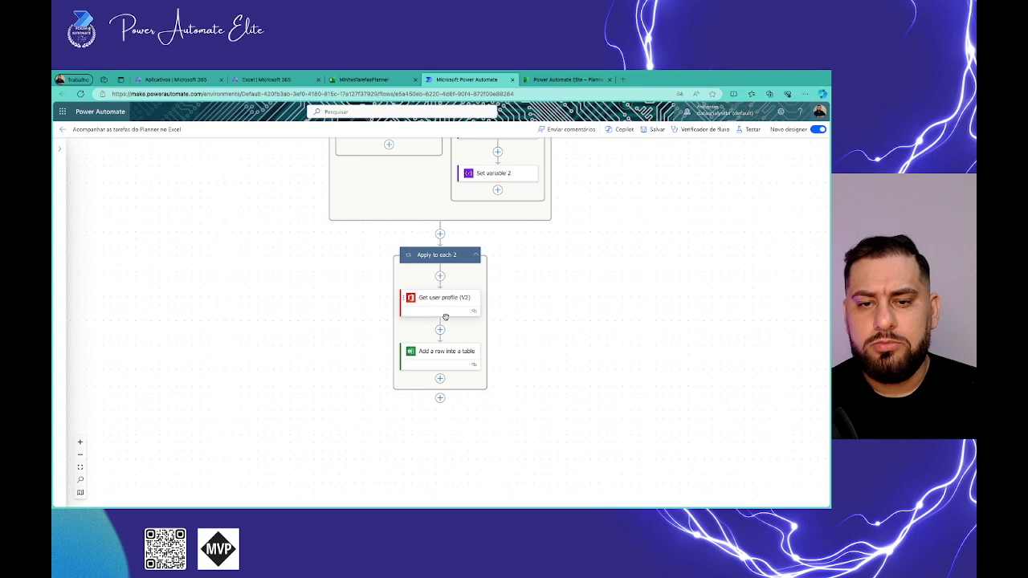
{"action": "scroll", "coordinate": [451, 326], "scroll_direction": "up", "scroll_amount": 1}
{"action": "scroll", "coordinate": [451, 326], "scroll_direction": "up", "scroll_amount": 4}
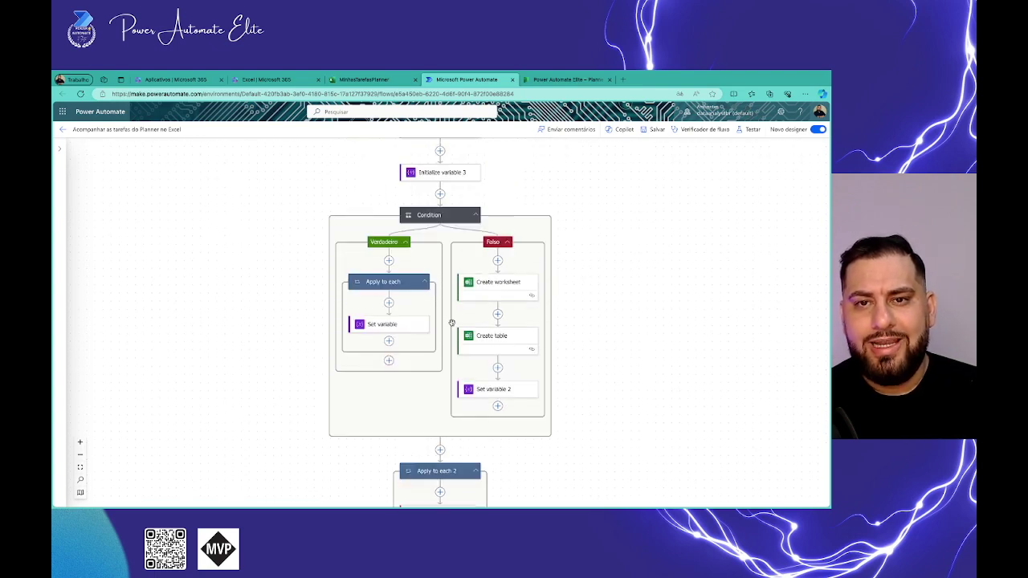
{"action": "scroll", "coordinate": [472, 187], "scroll_direction": "up", "scroll_amount": 4}
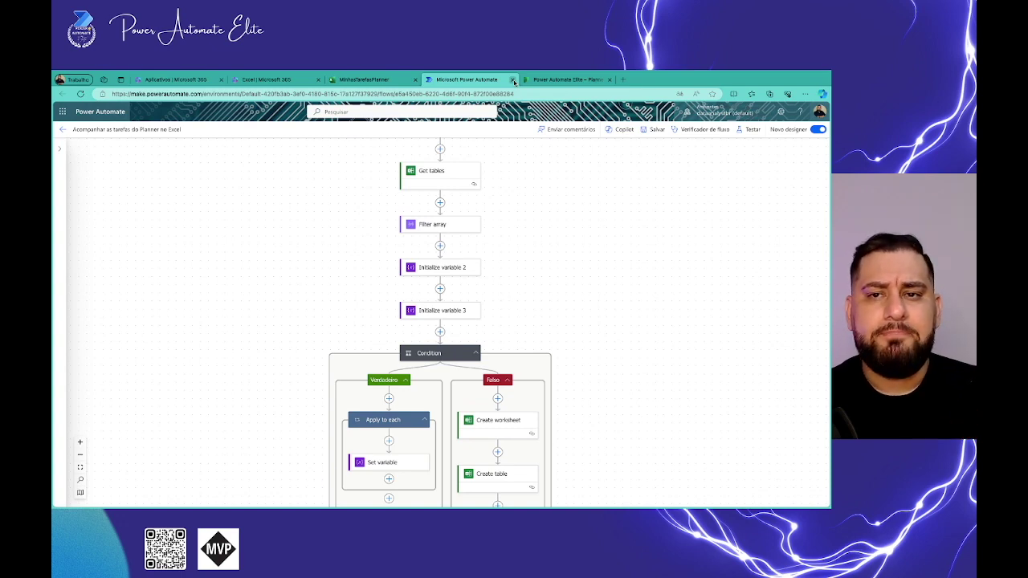
{"action": "left_click", "coordinate": [513, 80]}
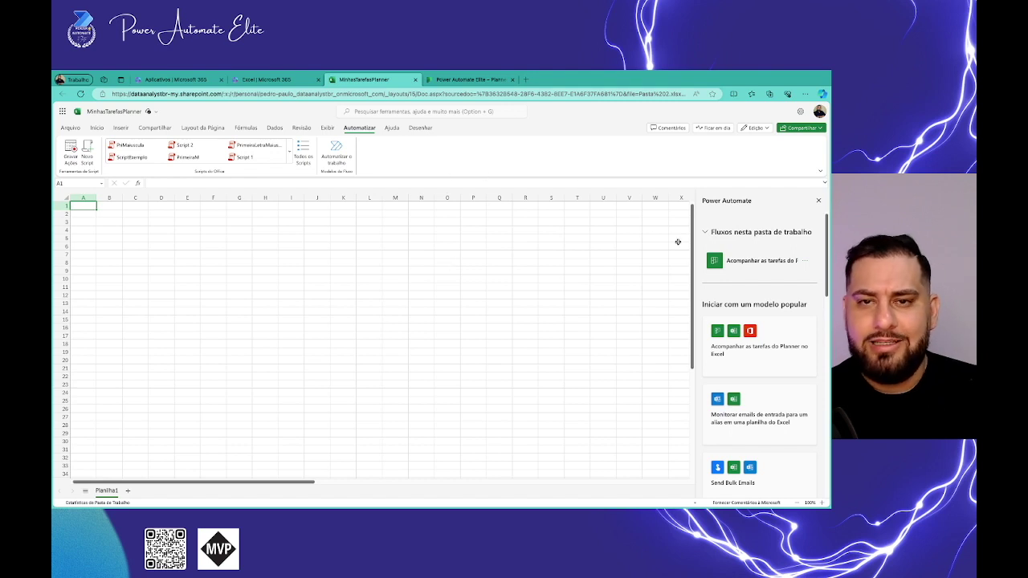
In Planner, add Task1 to Tarefas pendentes with an assignee and a due date
{"action": "left_click", "coordinate": [479, 81]}
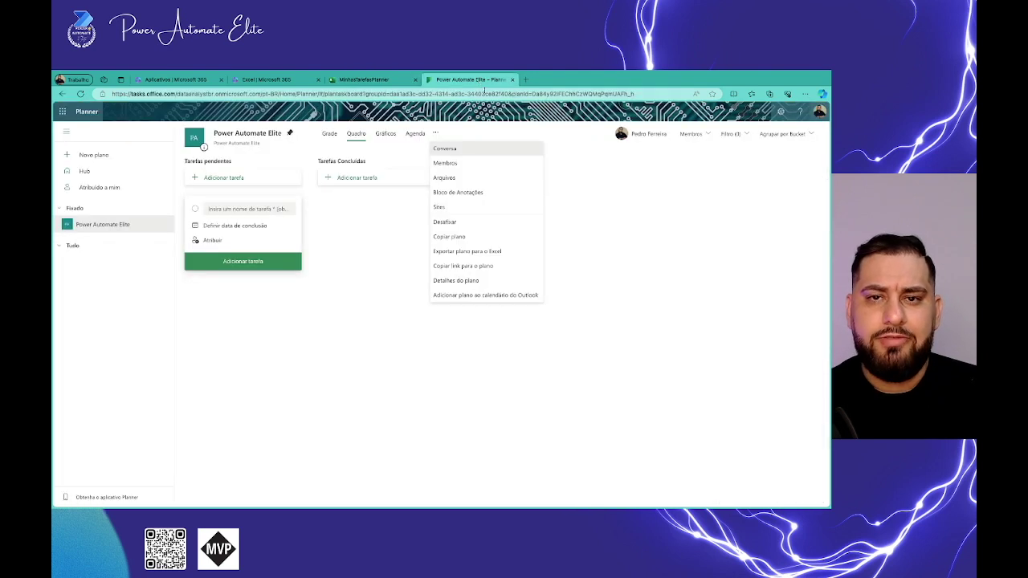
{"action": "left_click", "coordinate": [385, 270]}
{"action": "left_click", "coordinate": [230, 209]}
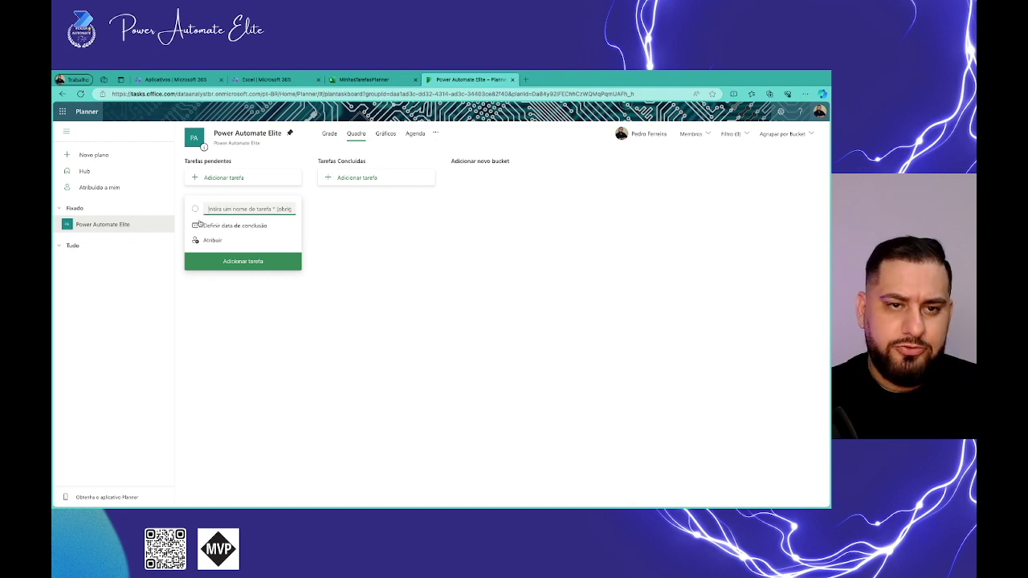
{"action": "type", "text": "Task1"}
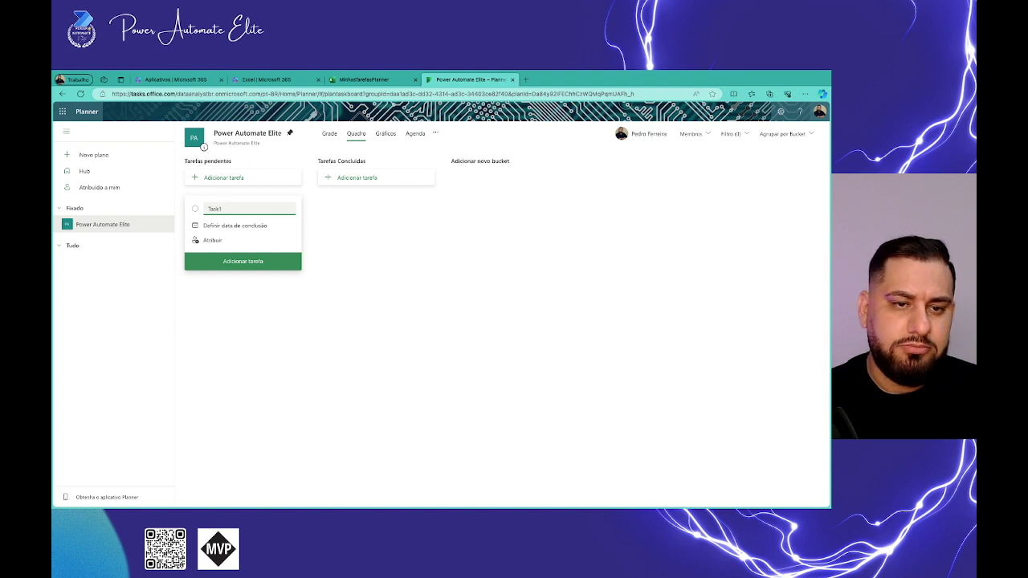
{"action": "left_click", "coordinate": [215, 240]}
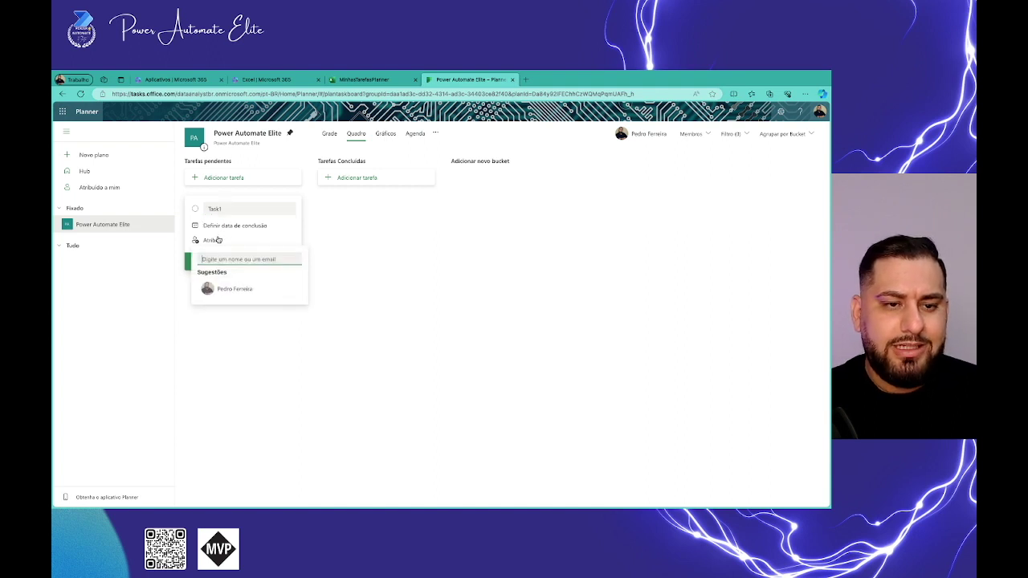
{"action": "left_click", "coordinate": [219, 290]}
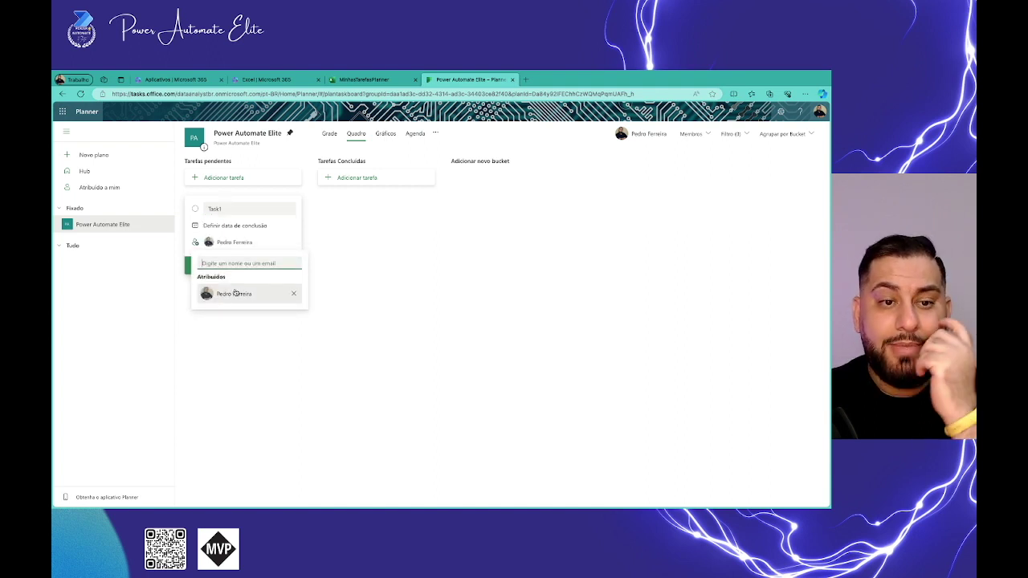
{"action": "left_click", "coordinate": [254, 228]}
{"action": "left_click", "coordinate": [246, 299]}
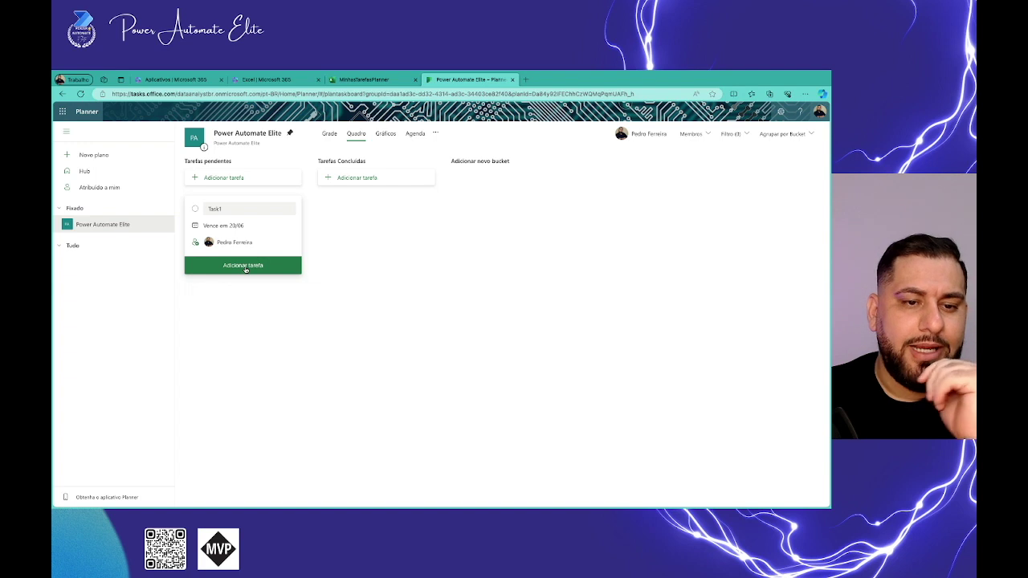
{"action": "left_click", "coordinate": [245, 269]}
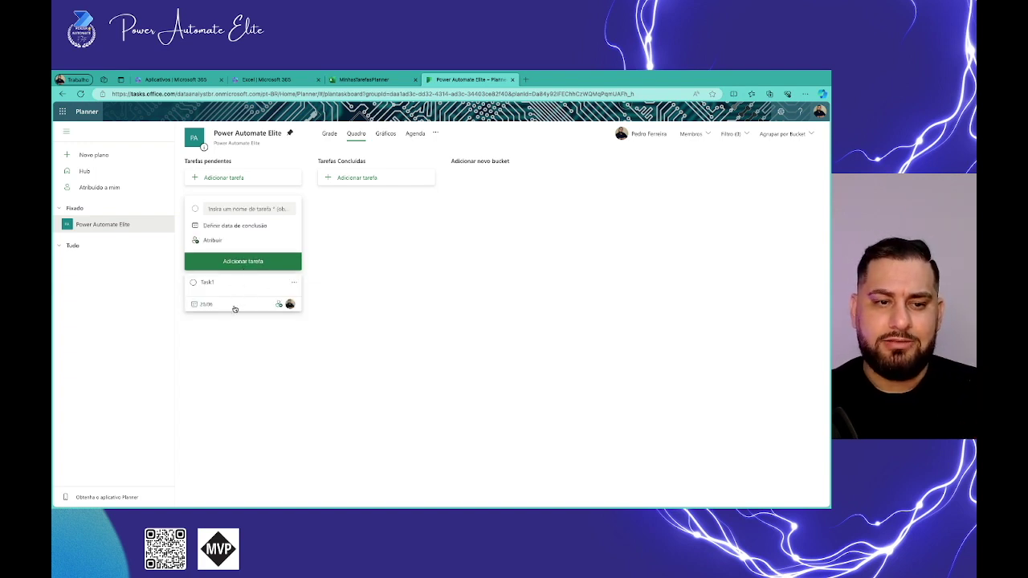
Back in the workbook, open the Planner-tracking flow for editing in Power Automate
{"action": "left_click", "coordinate": [364, 80]}
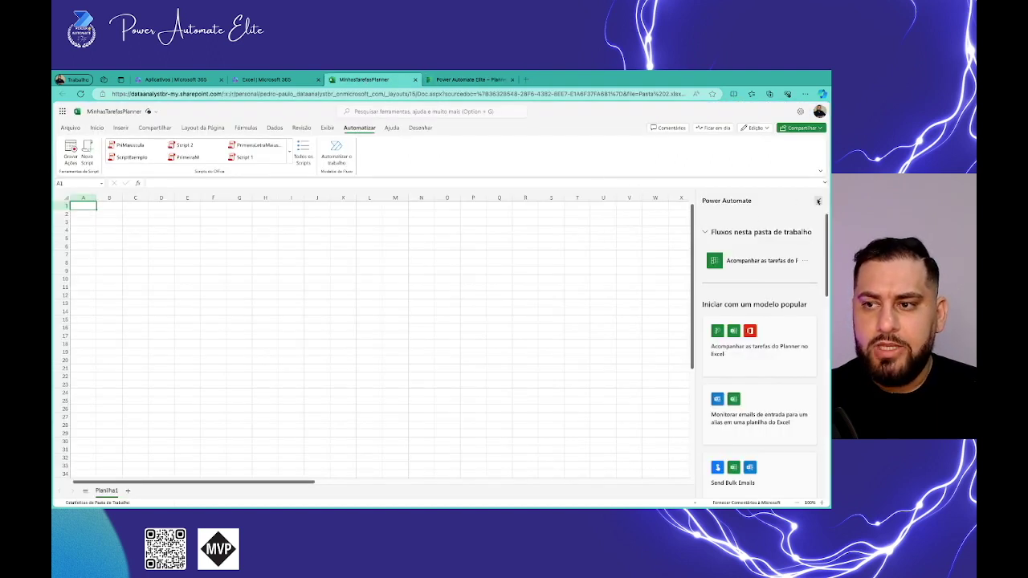
{"action": "left_click", "coordinate": [804, 263]}
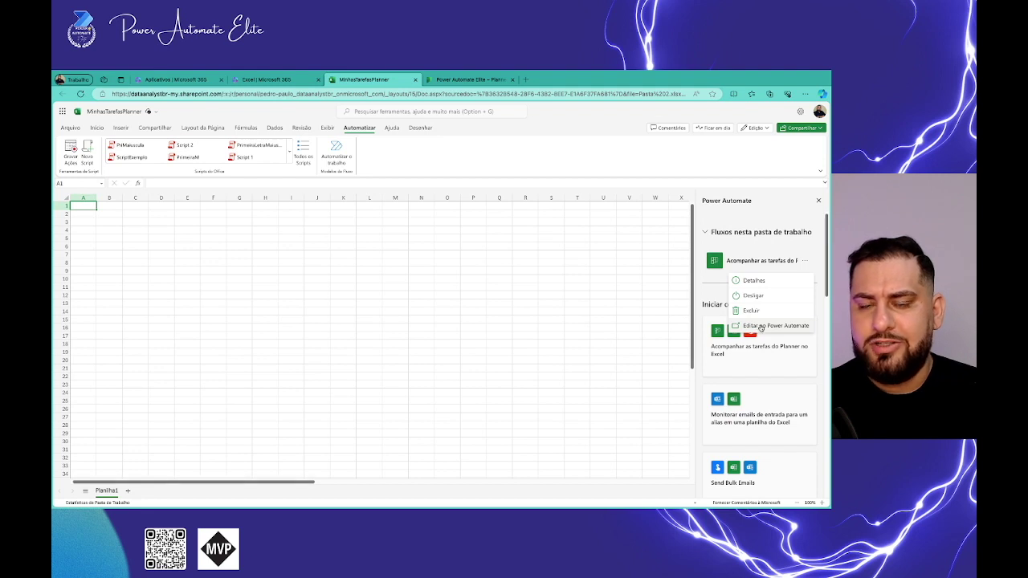
{"action": "left_click", "coordinate": [756, 327]}
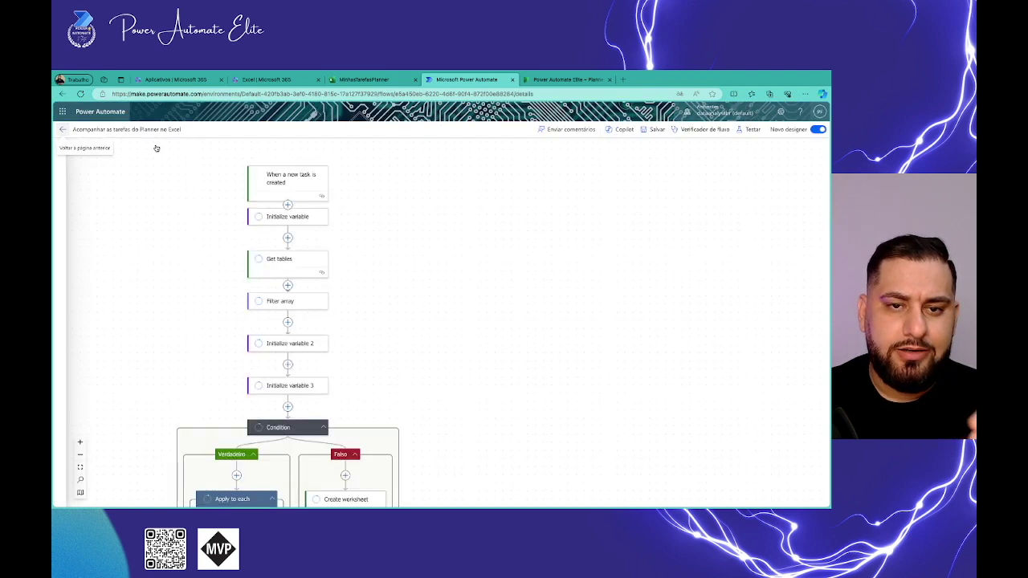
Check the flow's details and successful run, then return to the MinhasTarefasPlanner workbook
{"action": "left_click", "coordinate": [62, 132]}
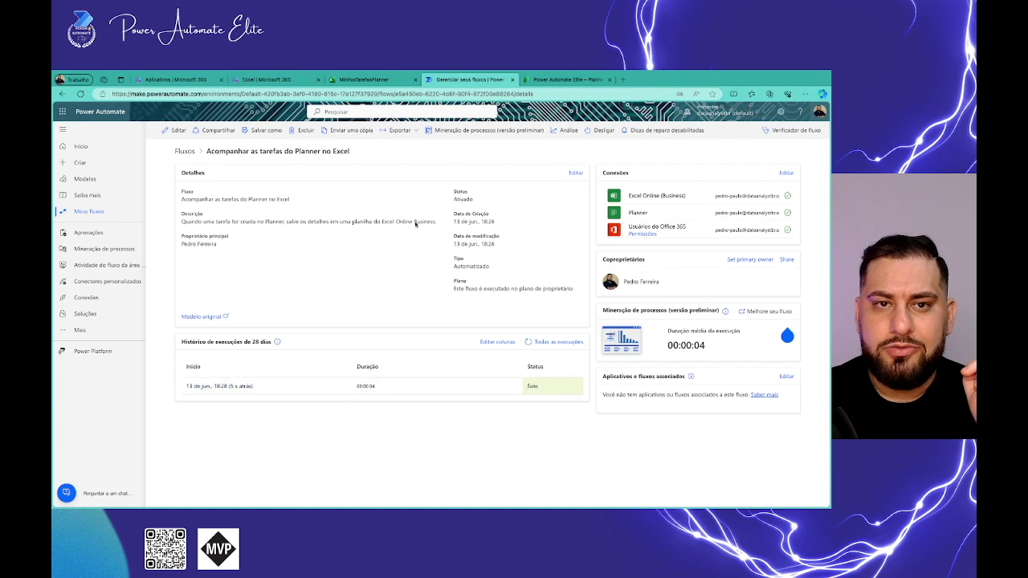
{"action": "left_click", "coordinate": [366, 80]}
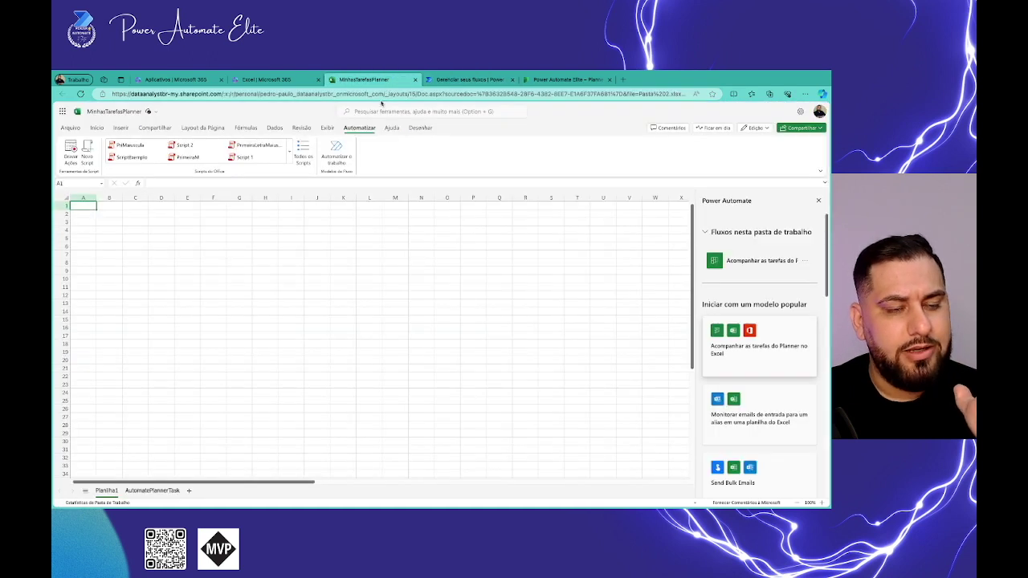
Close the Power Automate pane and autofit columns B and C on the AutomatePlannerTask sheet
{"action": "left_click", "coordinate": [818, 202]}
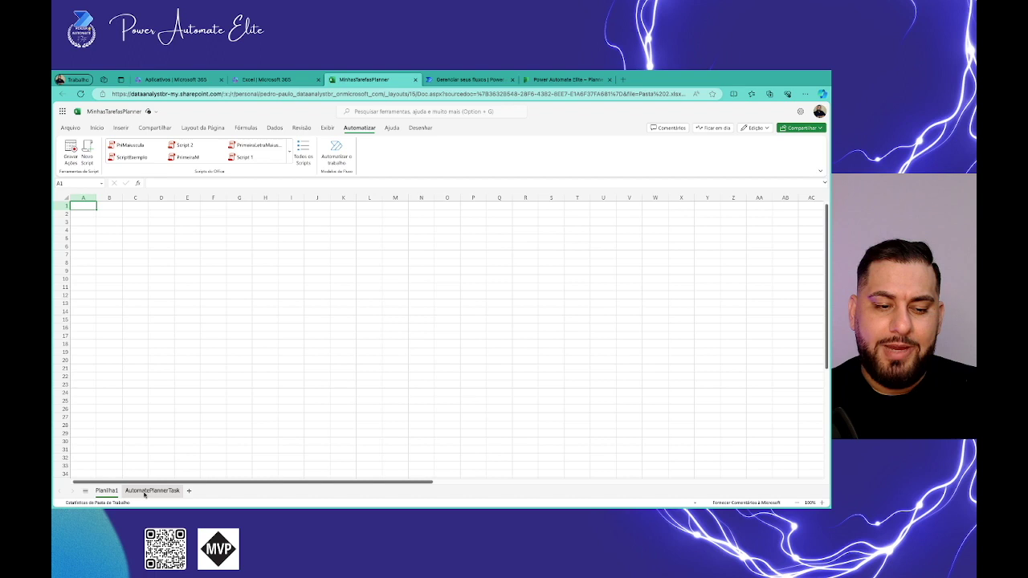
{"action": "left_click", "coordinate": [144, 491]}
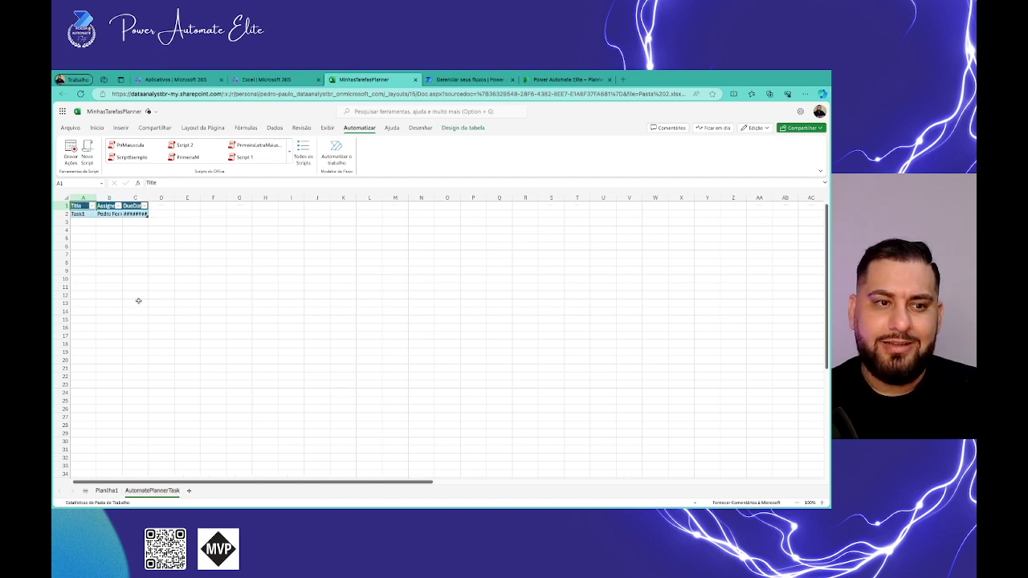
{"action": "double_click", "coordinate": [122, 198]}
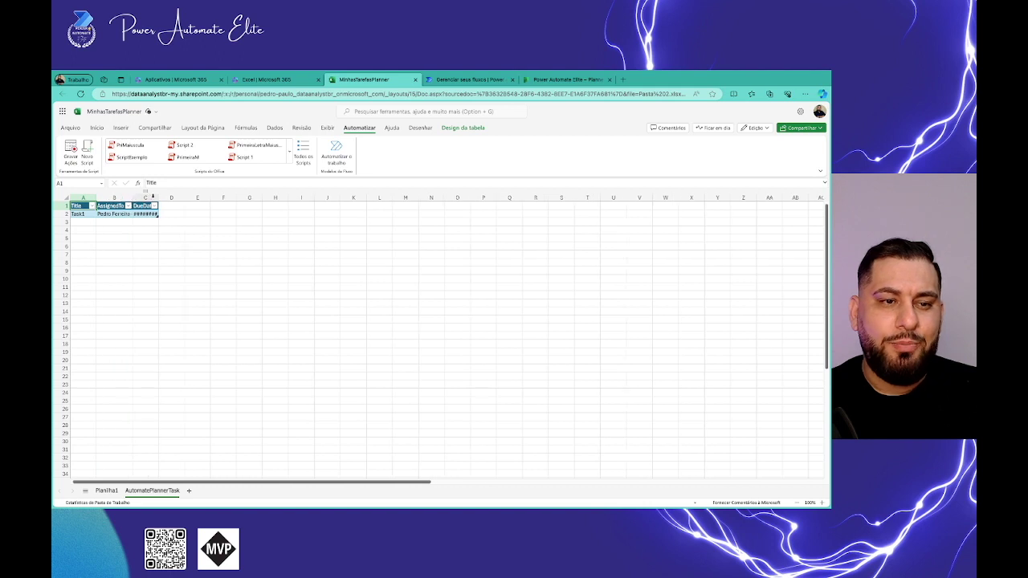
{"action": "double_click", "coordinate": [158, 198]}
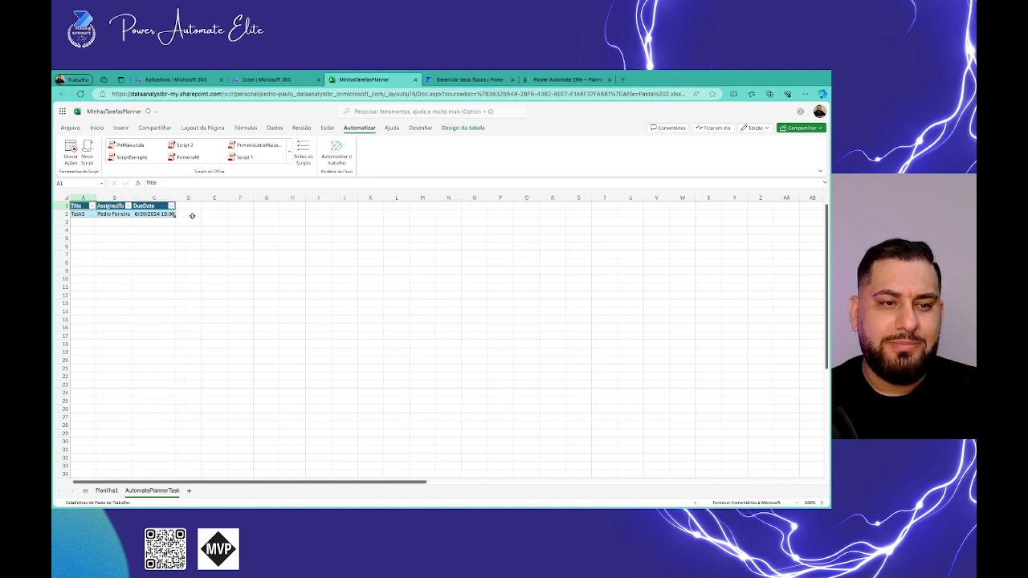
Delete the empty Planilha1 sheet and go back to the Planner board
{"action": "left_click", "coordinate": [106, 491]}
{"action": "right_click", "coordinate": [103, 491]}
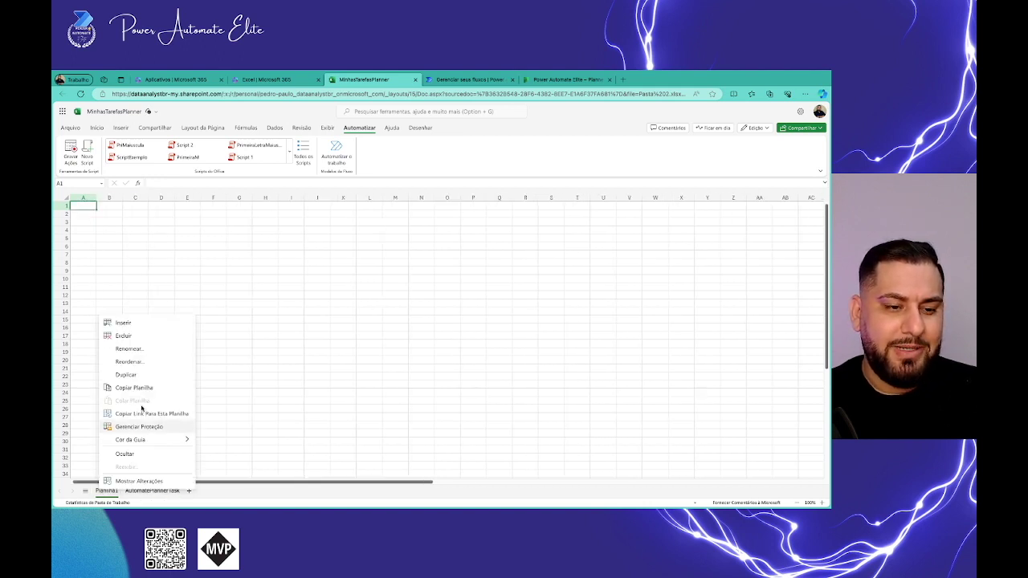
{"action": "left_click", "coordinate": [143, 336]}
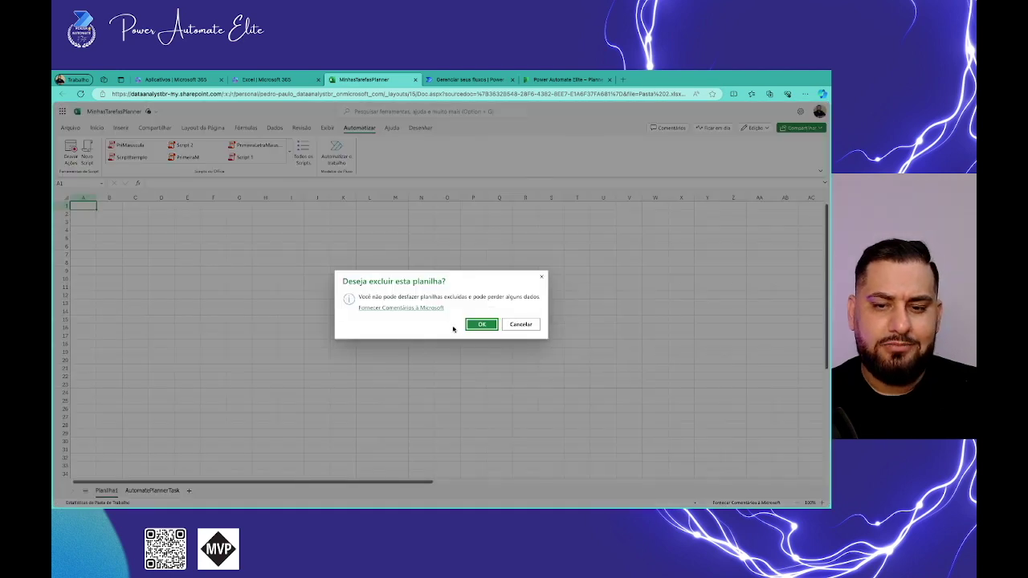
{"action": "left_click", "coordinate": [480, 325]}
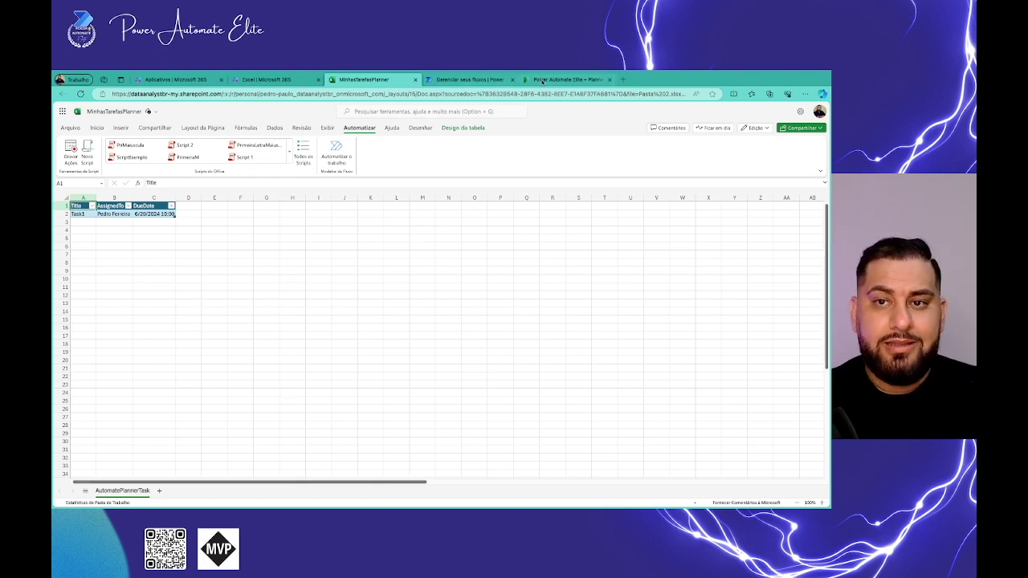
{"action": "left_click", "coordinate": [549, 81]}
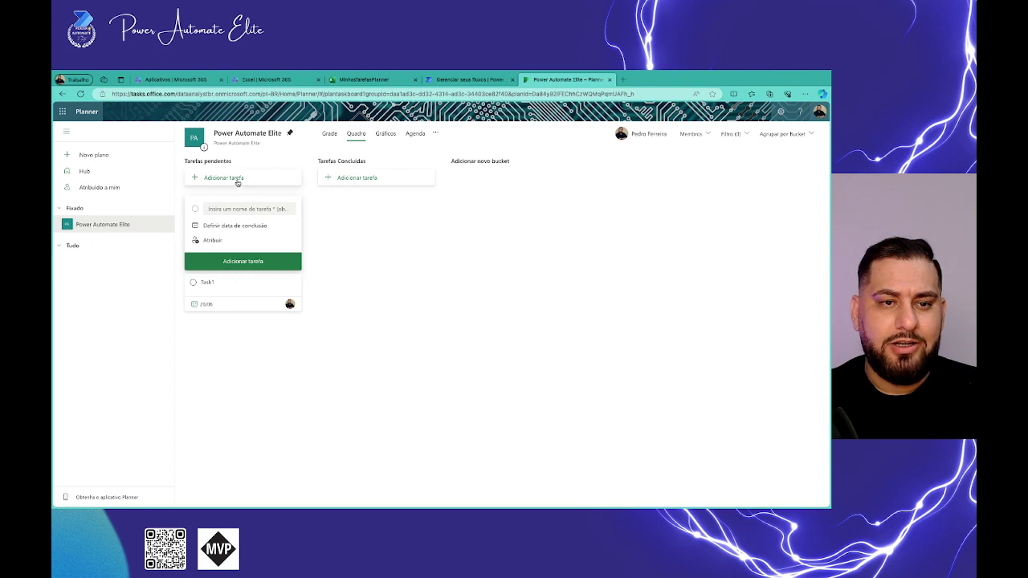
Add Task2 to Tarefas pendentes, assigned and due 26/06, then return to the workbook
{"action": "left_click", "coordinate": [234, 208]}
{"action": "type", "text": "Task"}
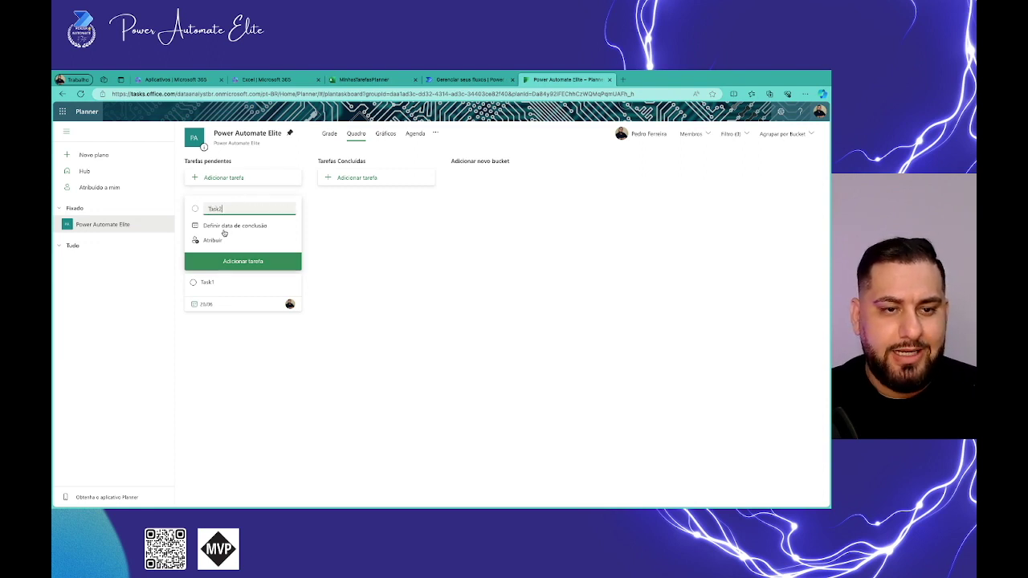
{"action": "left_click", "coordinate": [217, 240]}
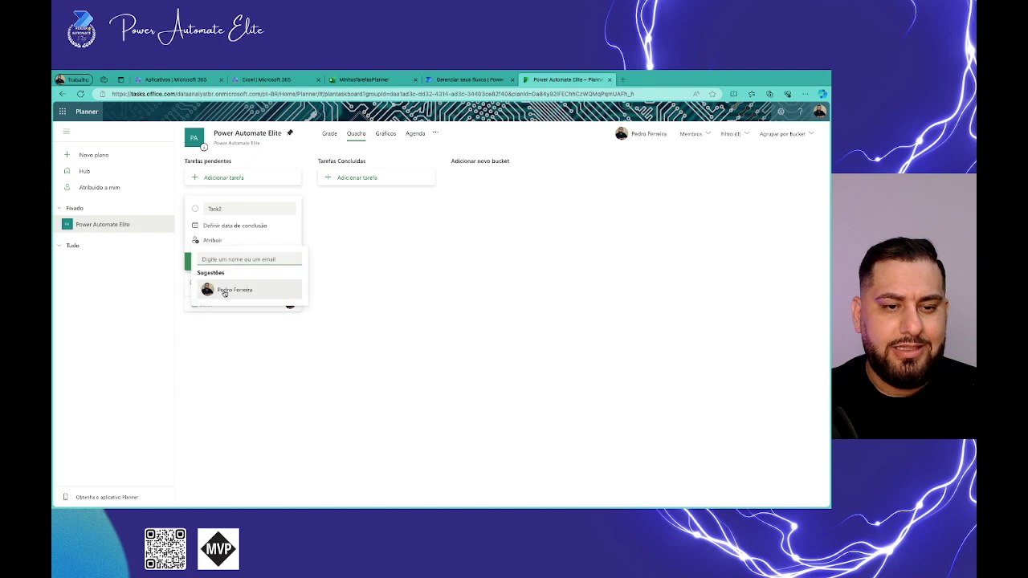
{"action": "left_click", "coordinate": [232, 228]}
{"action": "left_click", "coordinate": [235, 311]}
{"action": "left_click", "coordinate": [243, 265]}
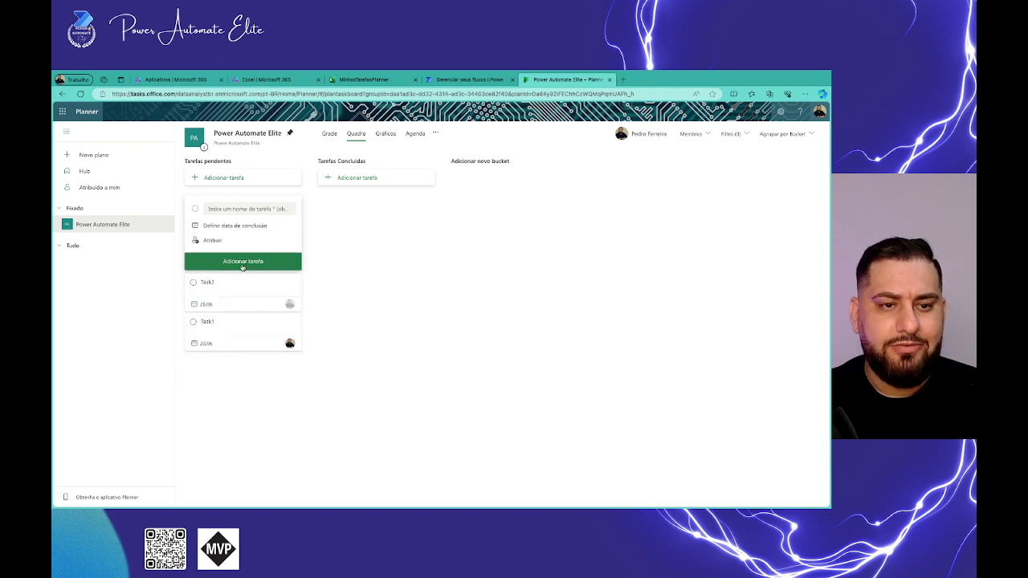
{"action": "left_click", "coordinate": [389, 84]}
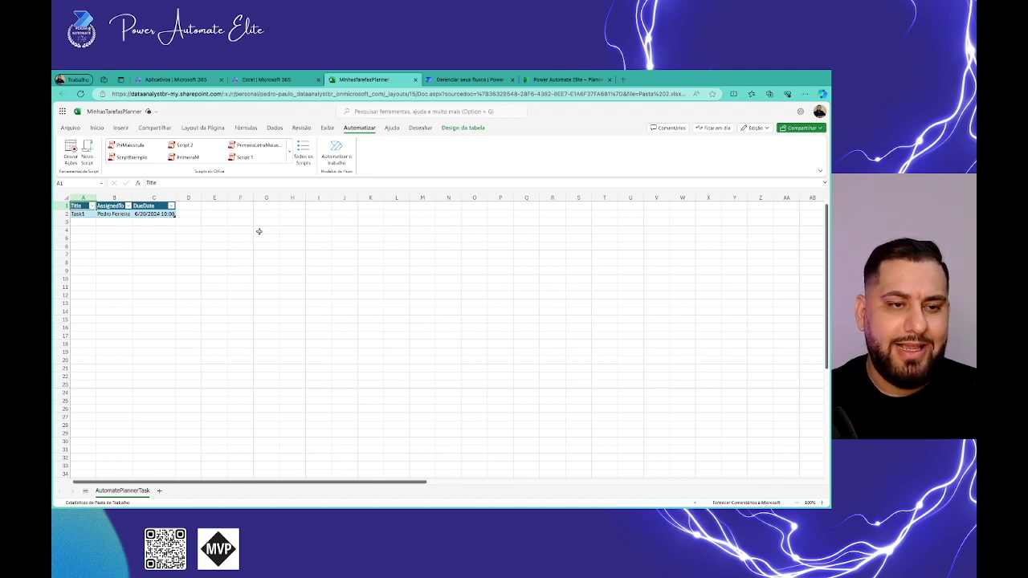
Confirm the new Task2 row due 6/26/2024 10:00, then reopen the Power Automate pane
{"action": "left_click", "coordinate": [212, 229]}
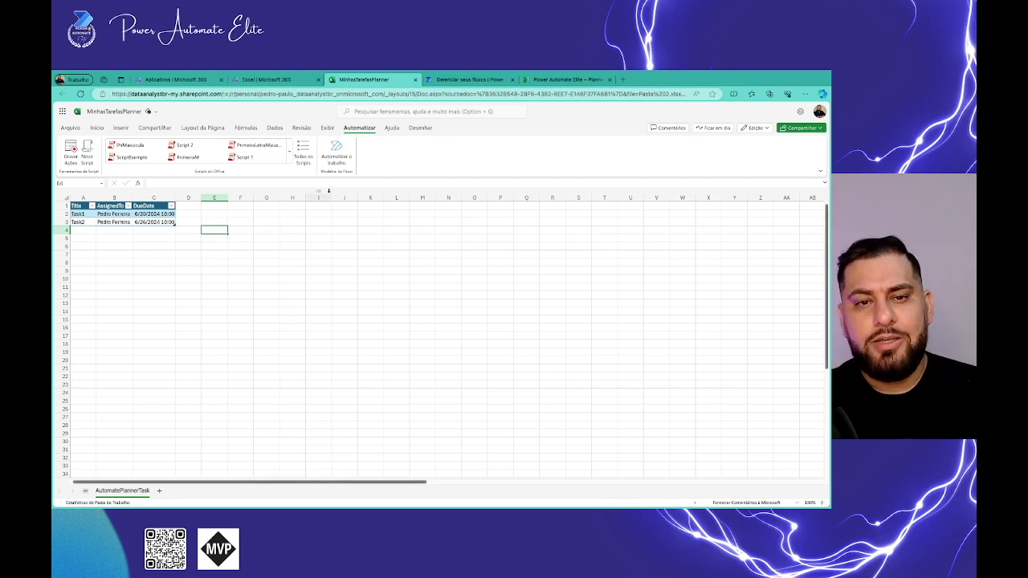
{"action": "left_click", "coordinate": [339, 151]}
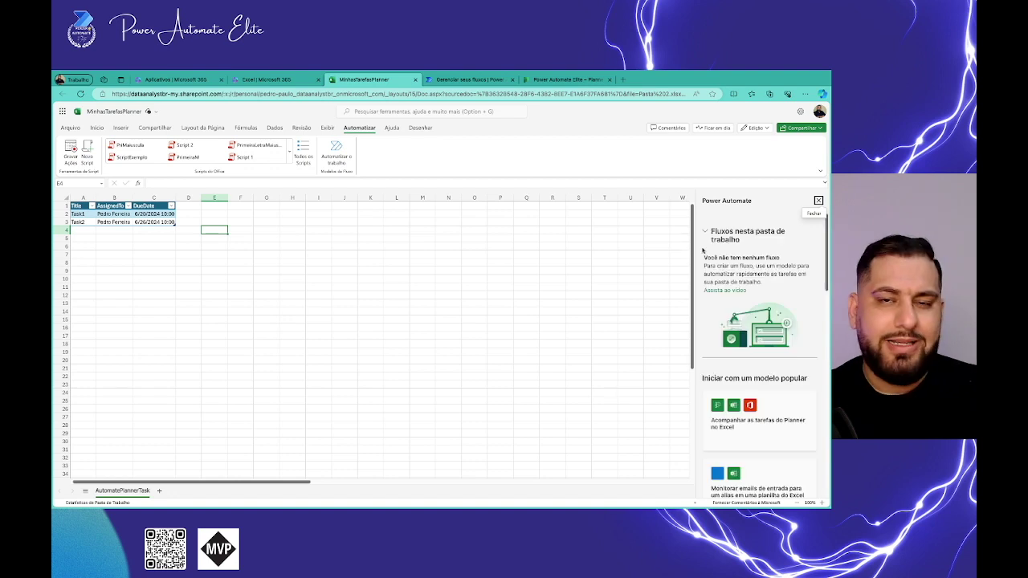
{"action": "scroll", "coordinate": [743, 306], "scroll_direction": "down", "scroll_amount": 1}
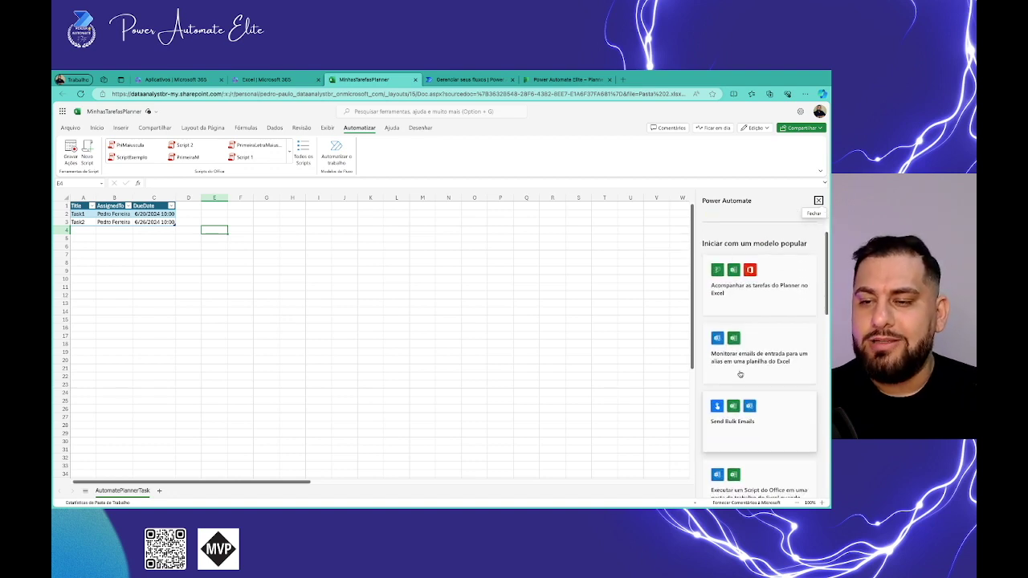
{"action": "scroll", "coordinate": [762, 371], "scroll_direction": "down", "scroll_amount": 1}
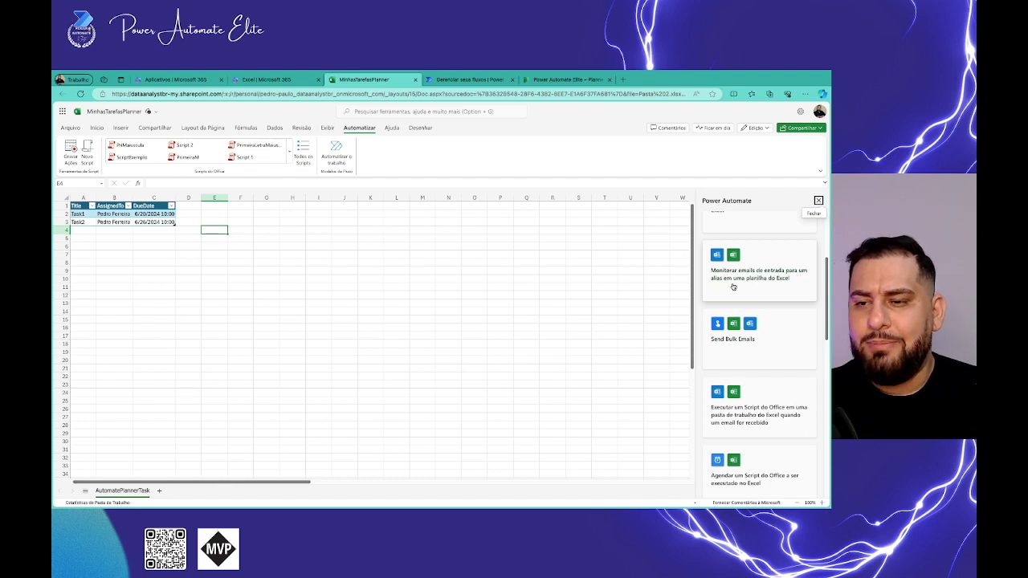
{"action": "scroll", "coordinate": [764, 286], "scroll_direction": "down", "scroll_amount": 1}
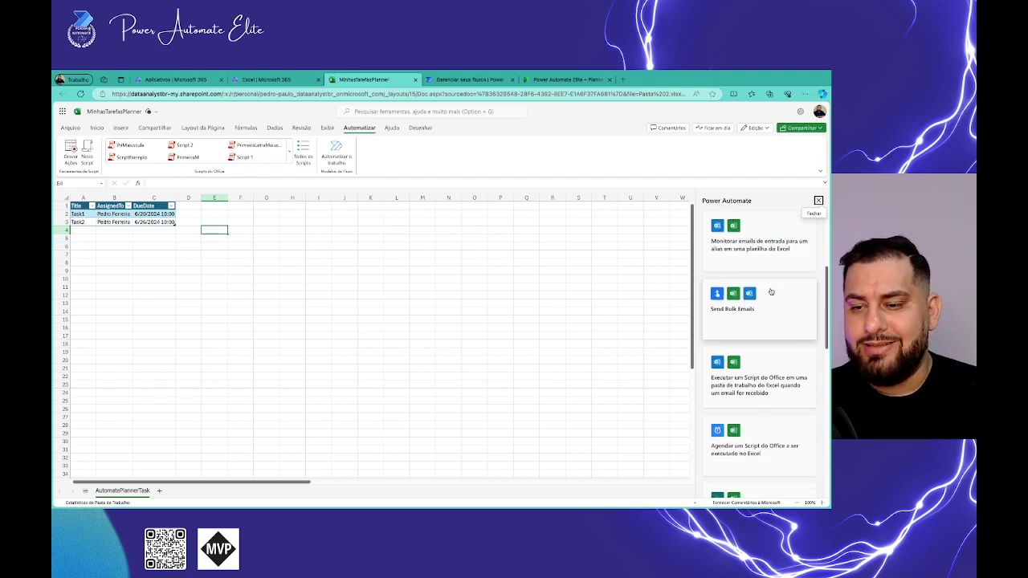
{"action": "scroll", "coordinate": [808, 318], "scroll_direction": "down", "scroll_amount": 1}
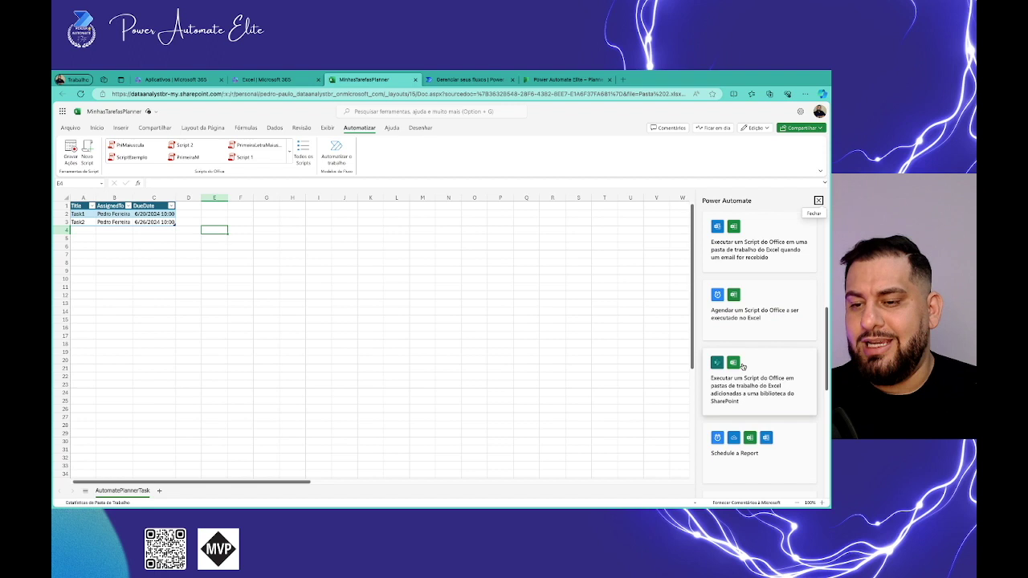
{"action": "scroll", "coordinate": [739, 365], "scroll_direction": "down", "scroll_amount": 1}
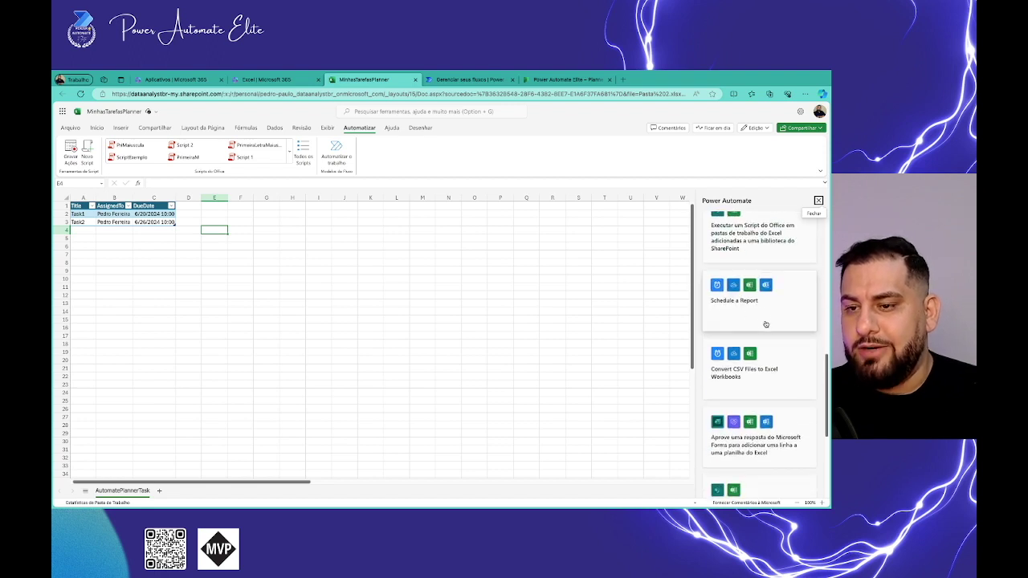
{"action": "scroll", "coordinate": [759, 353], "scroll_direction": "down", "scroll_amount": 1}
{"action": "scroll", "coordinate": [715, 369], "scroll_direction": "down", "scroll_amount": 1}
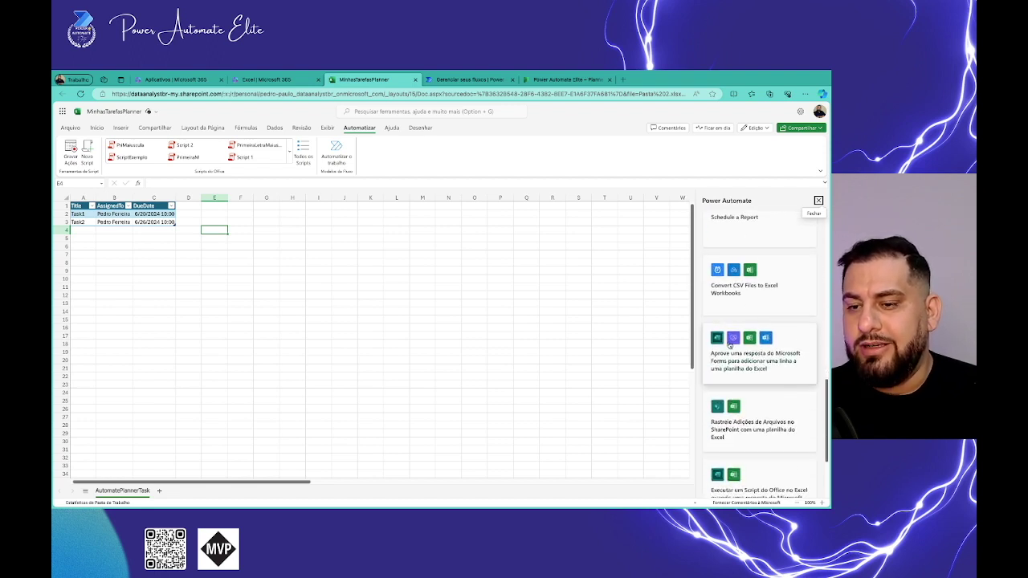
{"action": "scroll", "coordinate": [738, 364], "scroll_direction": "down", "scroll_amount": 1}
{"action": "scroll", "coordinate": [738, 364], "scroll_direction": "down", "scroll_amount": 1}
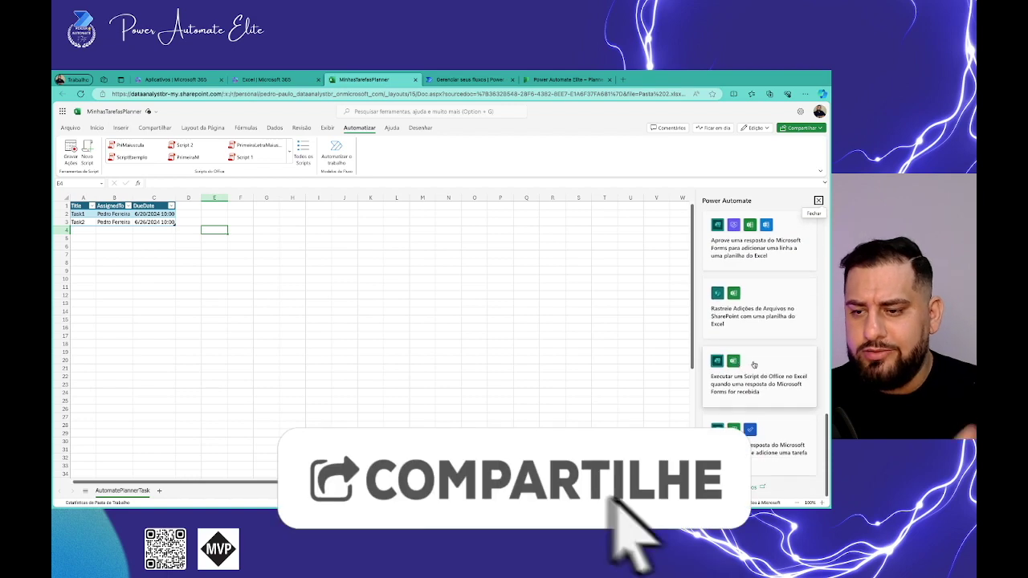
{"action": "scroll", "coordinate": [733, 361], "scroll_direction": "up", "scroll_amount": 3}
{"action": "scroll", "coordinate": [733, 361], "scroll_direction": "up", "scroll_amount": 3}
{"action": "scroll", "coordinate": [733, 361], "scroll_direction": "up", "scroll_amount": 3}
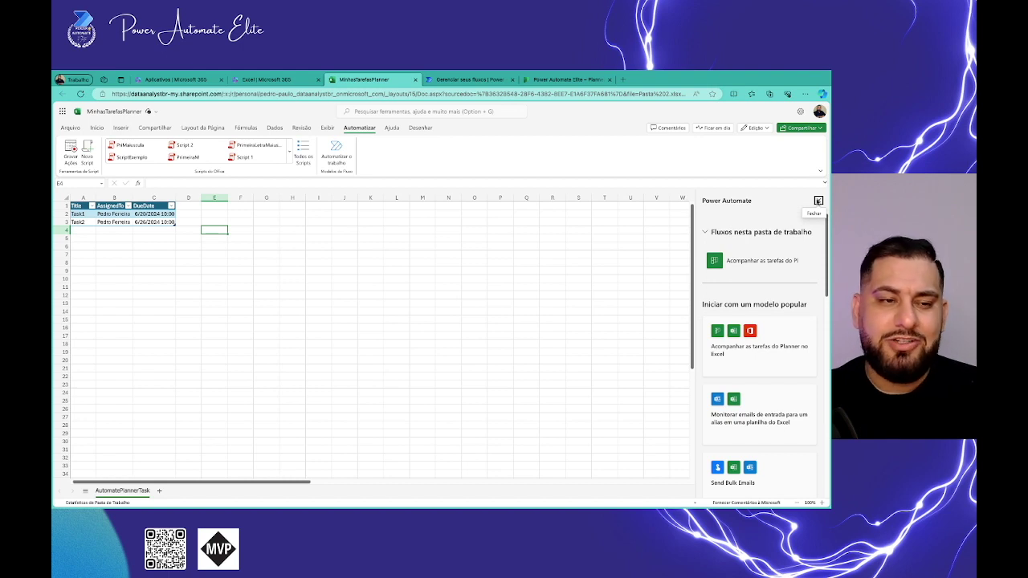
Close the Power Automate pane to show the AutomatePlannerTask table with Task1 and Task2 logged
{"action": "left_click", "coordinate": [818, 201]}
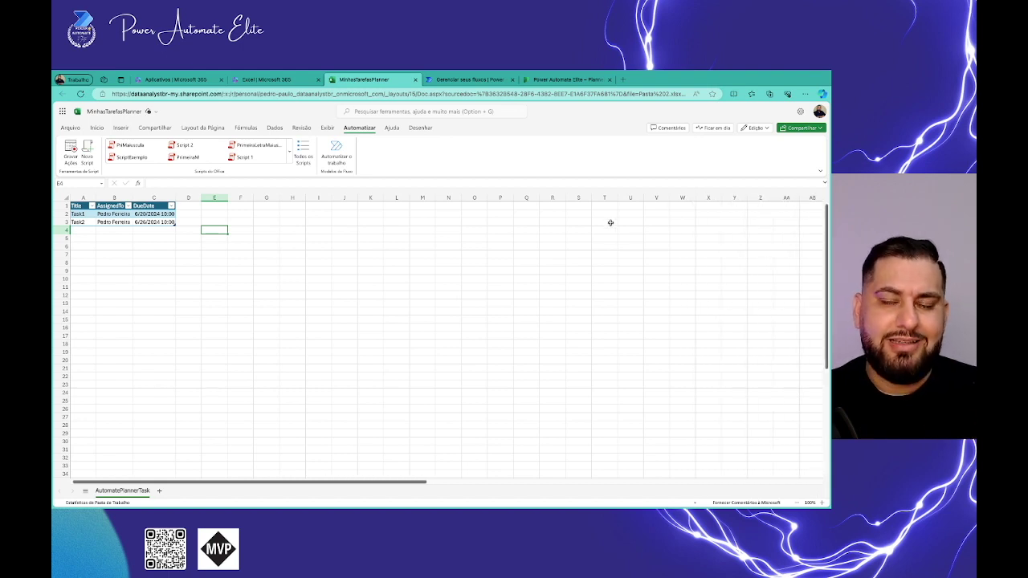